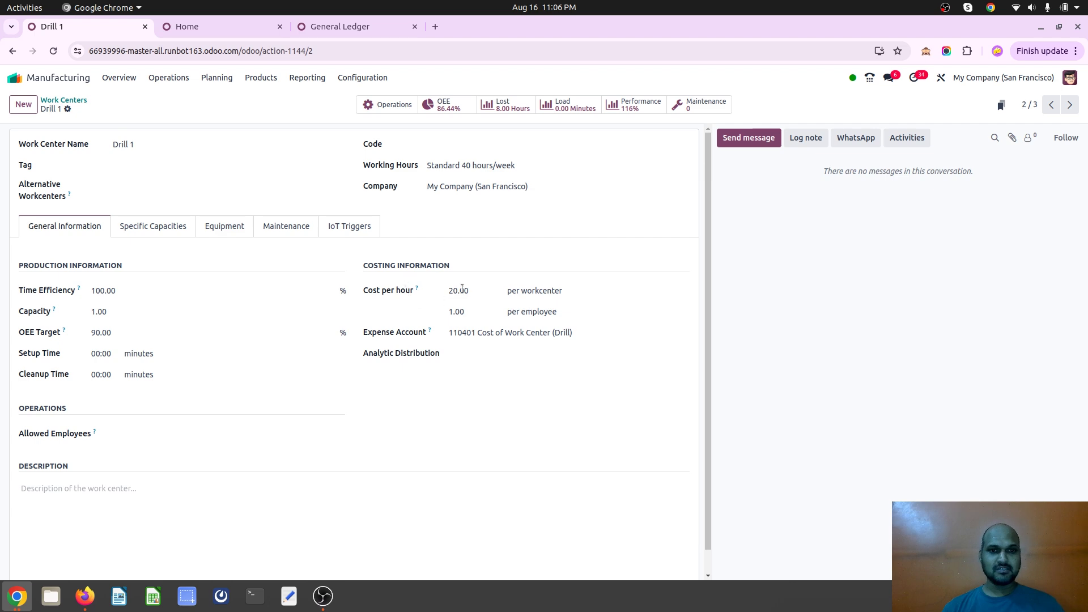
Check Drill 1's per-employee cost and expense account without changing anything.
click(486, 312)
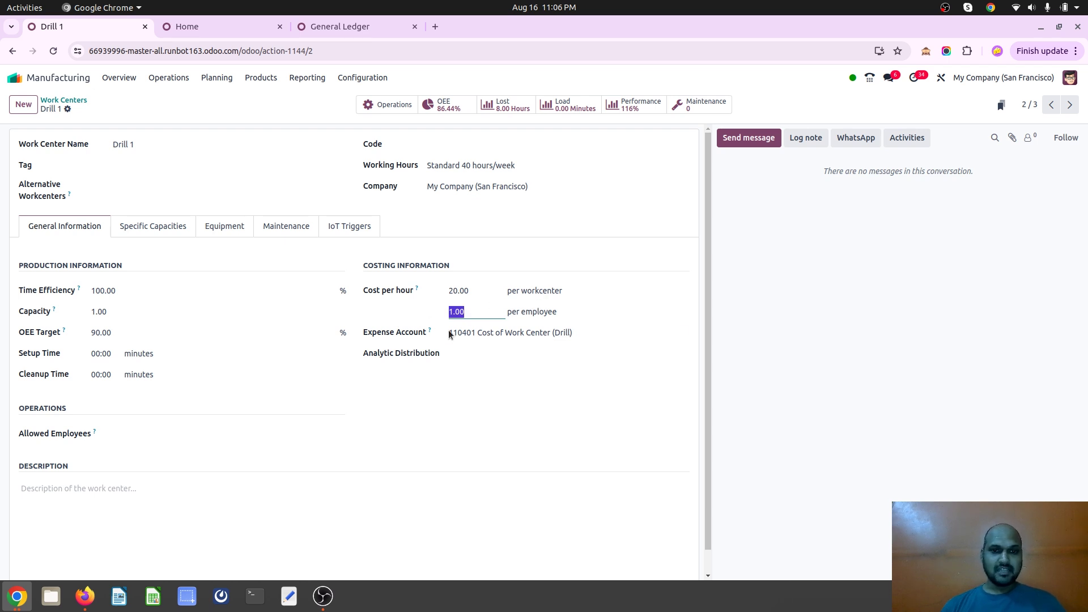
click(521, 334)
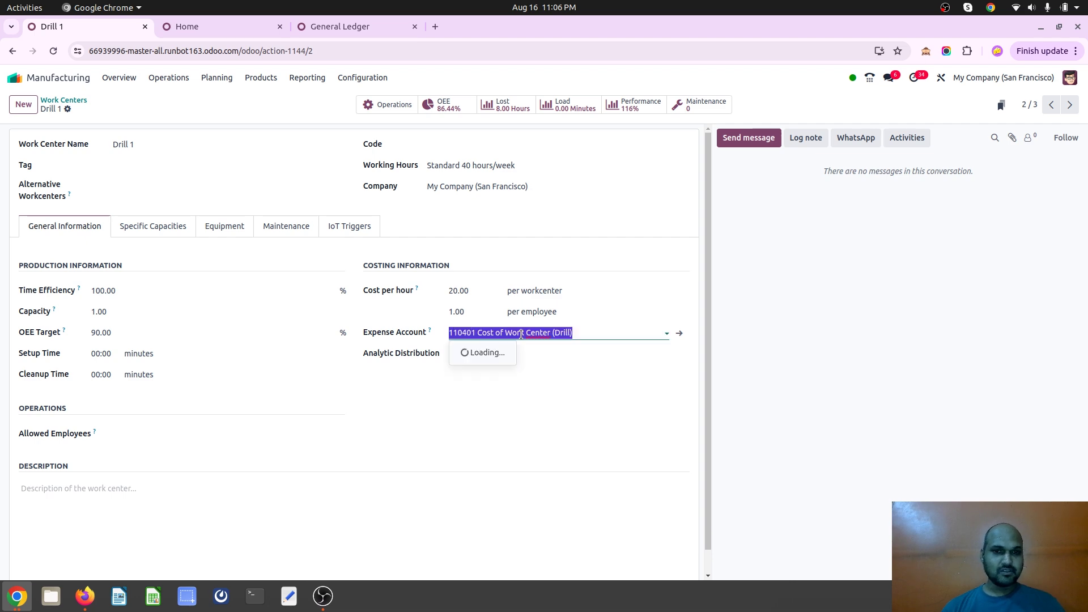
click(581, 333)
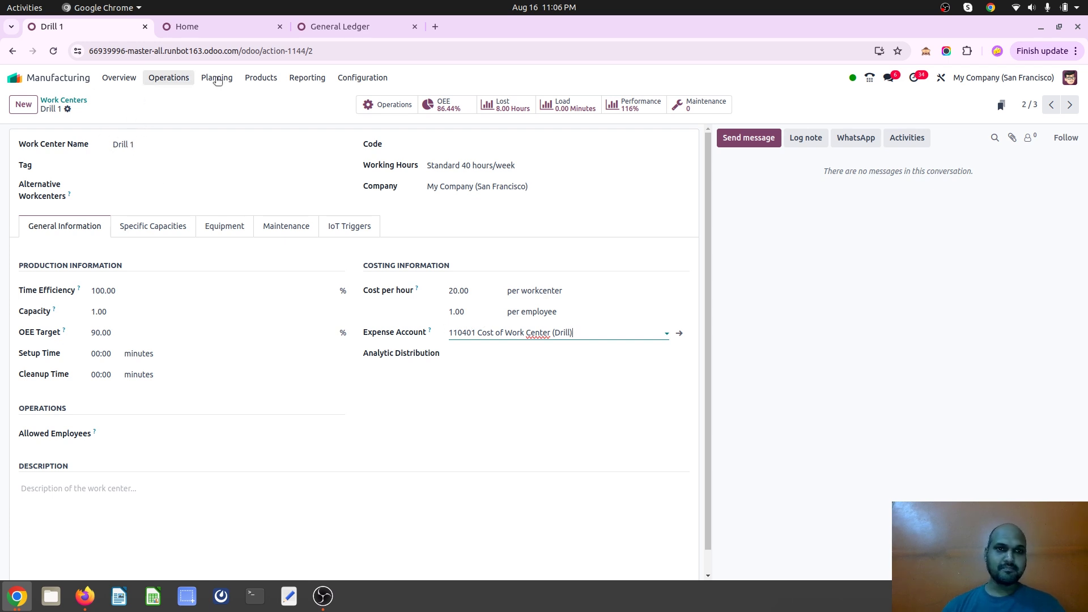
Show the Chart of Accounts grouped by account type and inspect the Cost of Work Center (Drill) account under Current Assets.
click(253, 82)
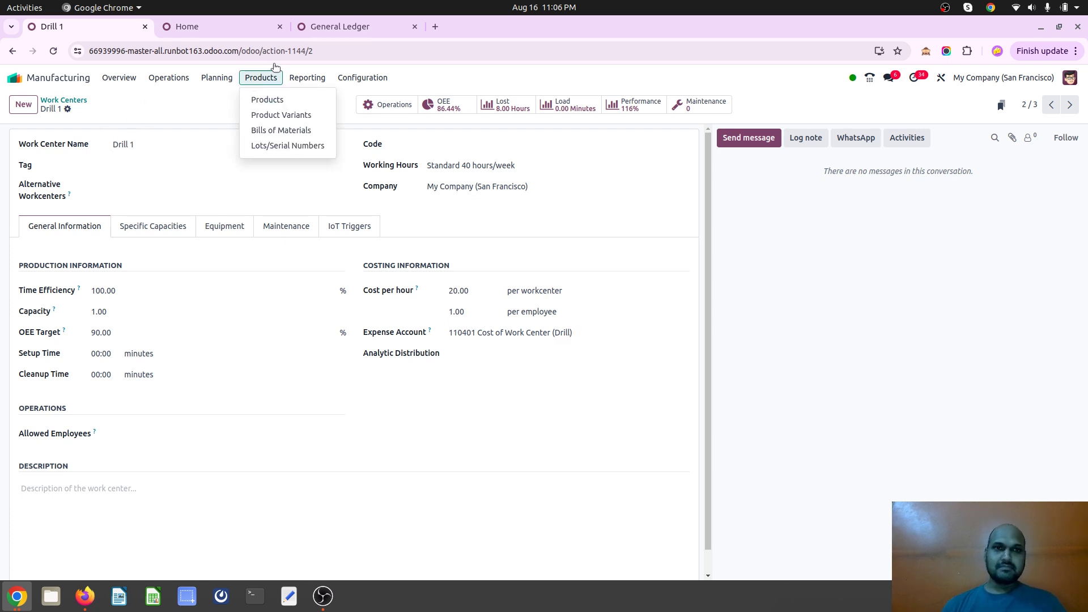
click(355, 25)
click(357, 77)
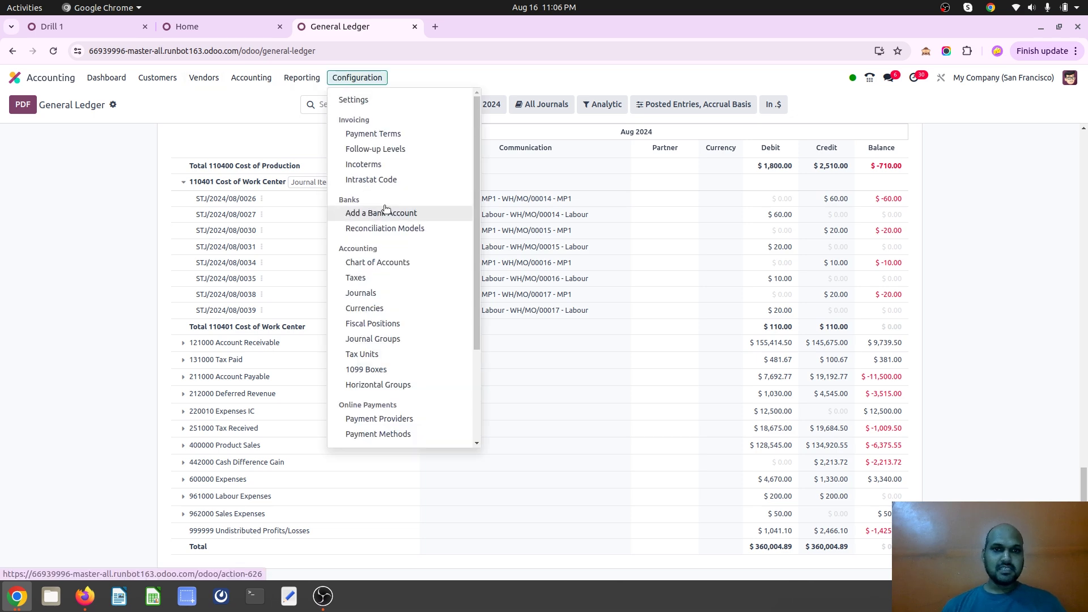
click(391, 263)
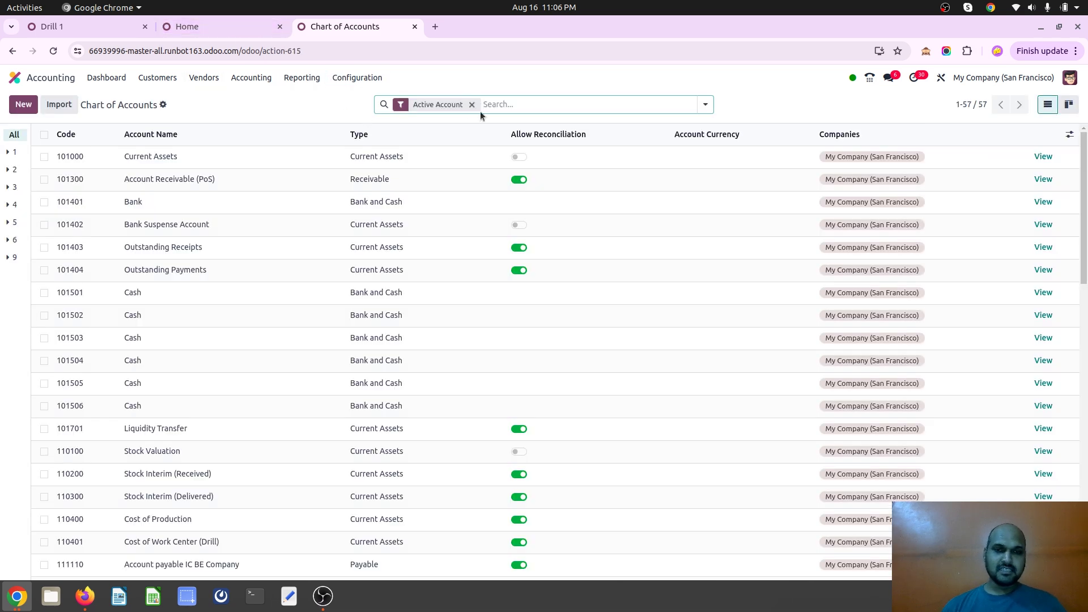
click(703, 104)
click(543, 149)
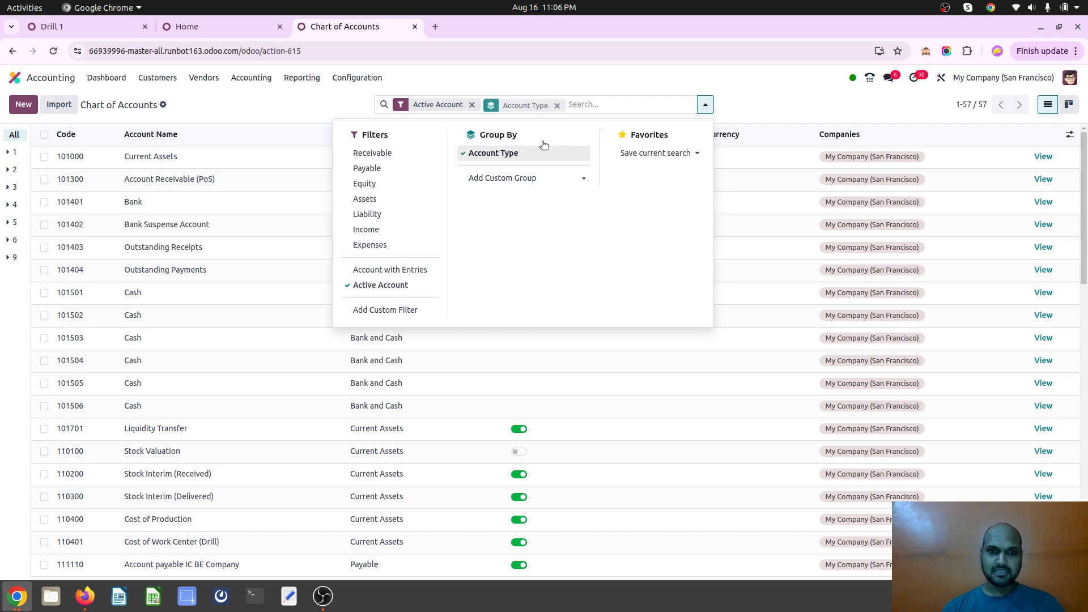
click(296, 108)
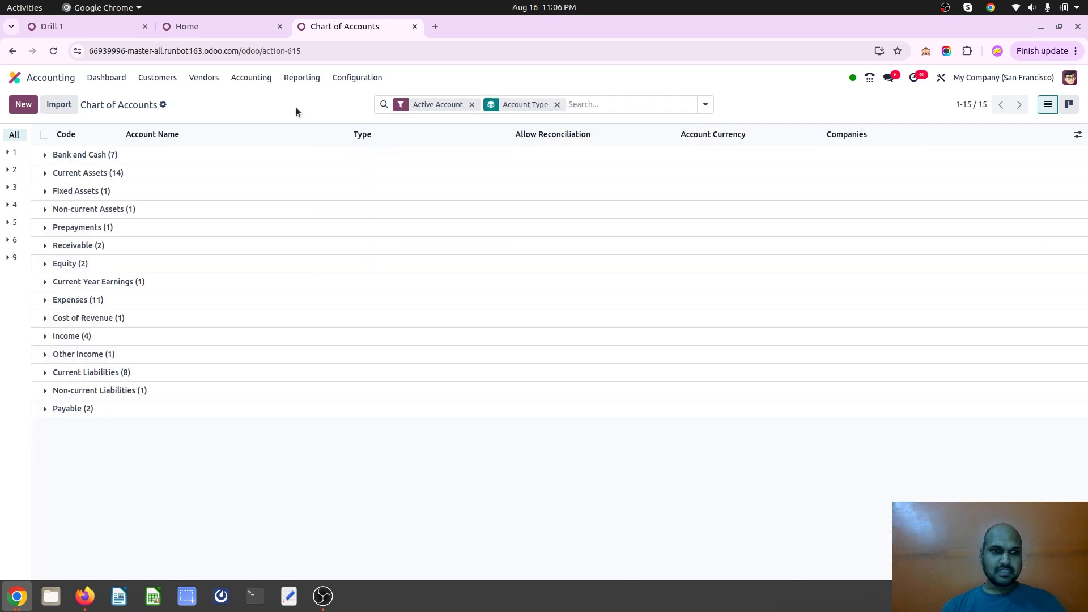
click(141, 175)
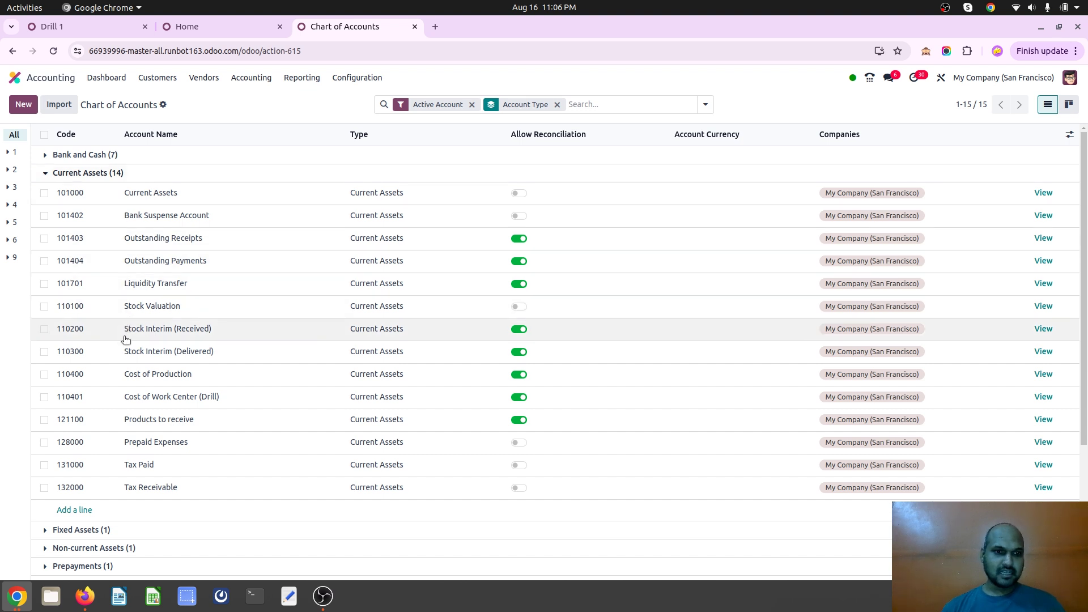
click(95, 401)
key(ctrl+c)
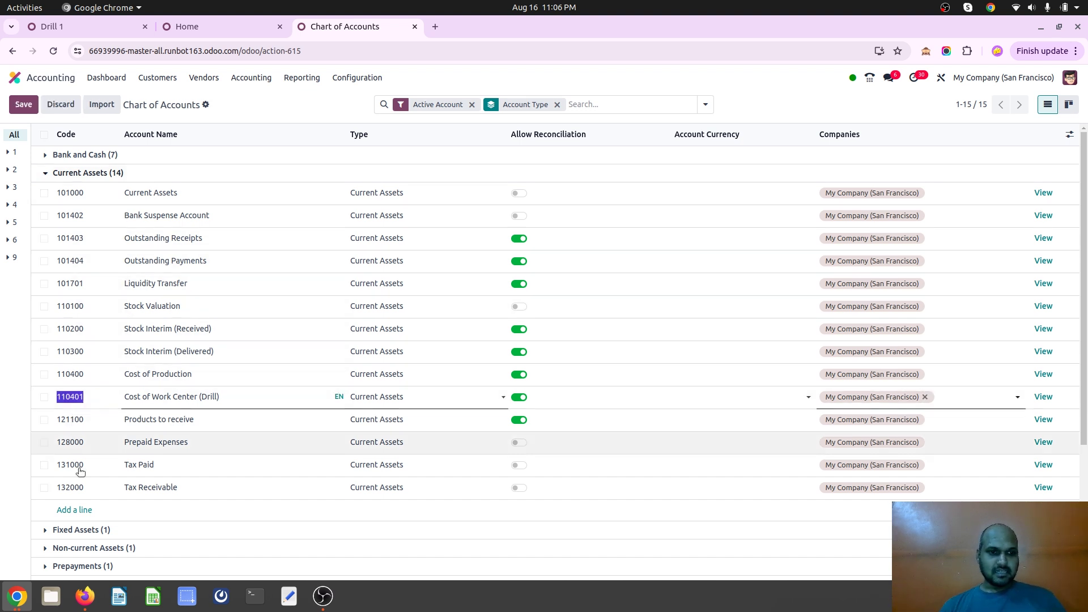
Add a new Current Assets account line with code 110402.
click(74, 510)
key(ctrl+v)
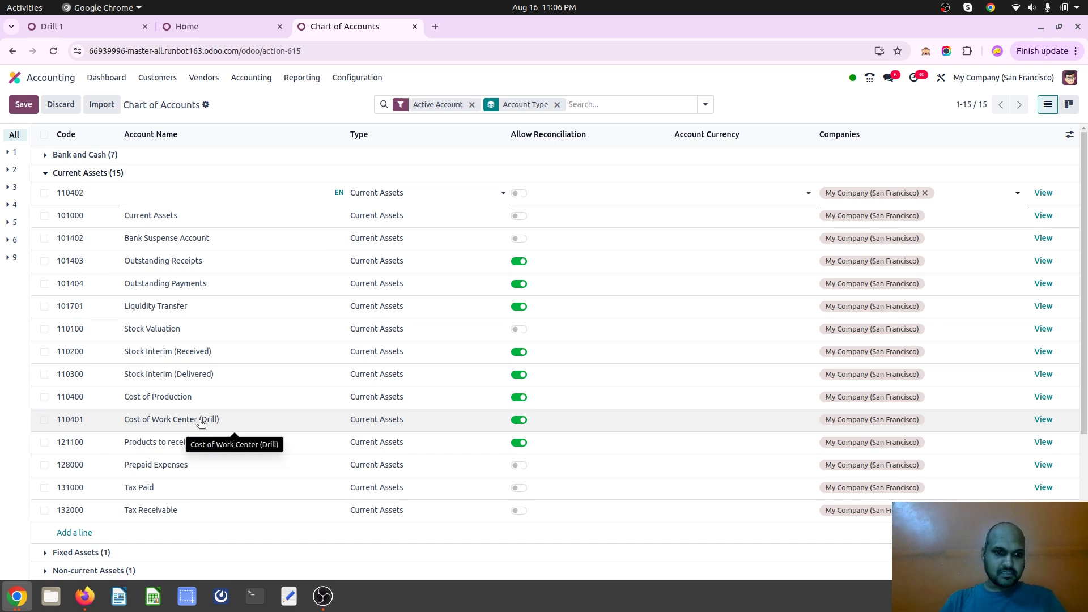
key(Tab)
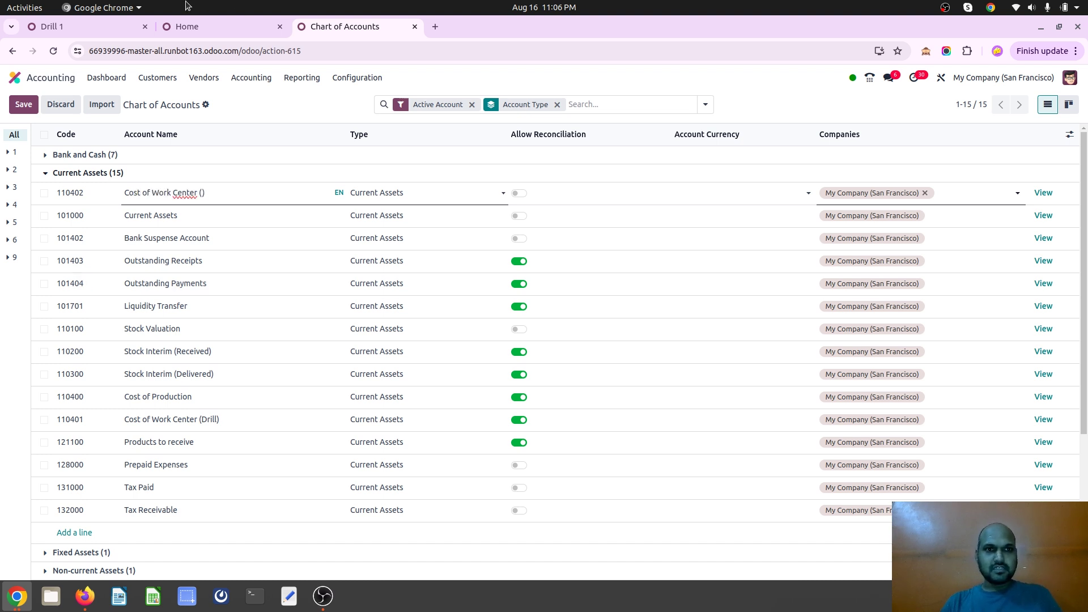
Look over the Drill 1 and Assembly 2 work centers in Manufacturing.
click(80, 26)
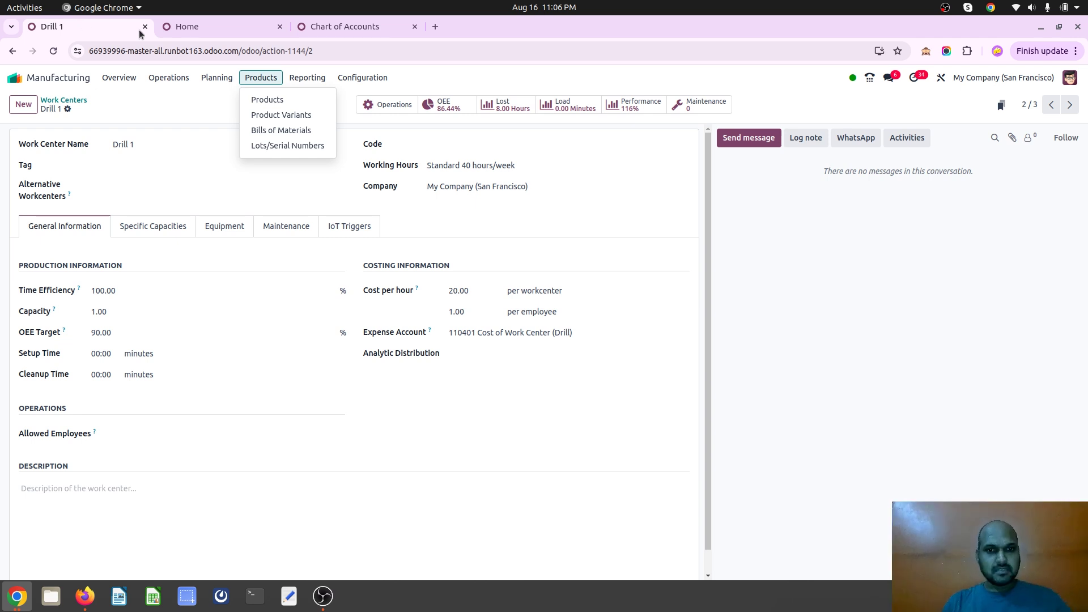
click(216, 77)
click(67, 100)
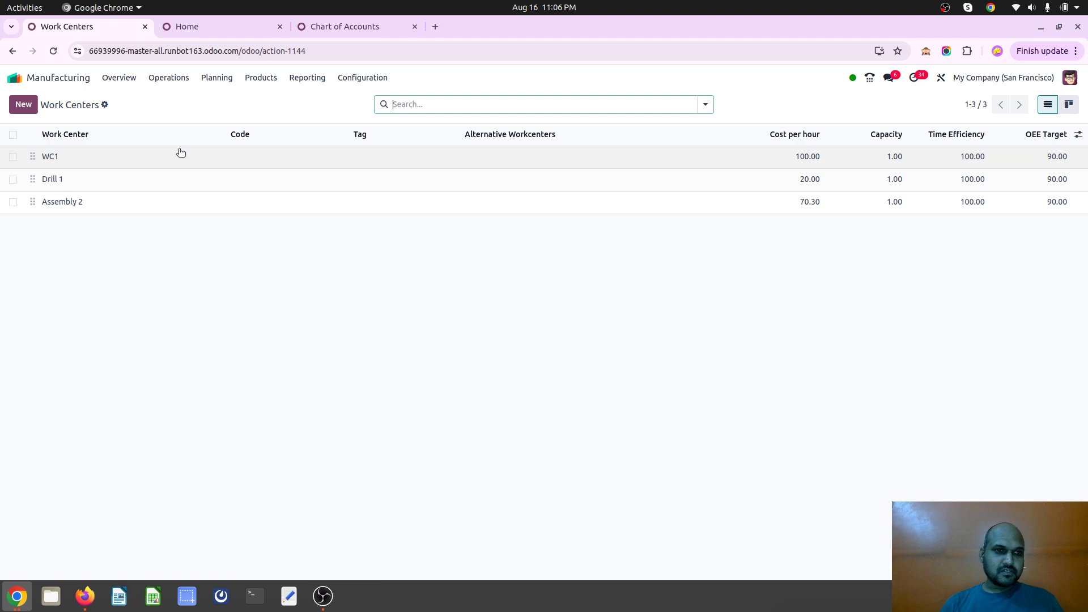
click(164, 204)
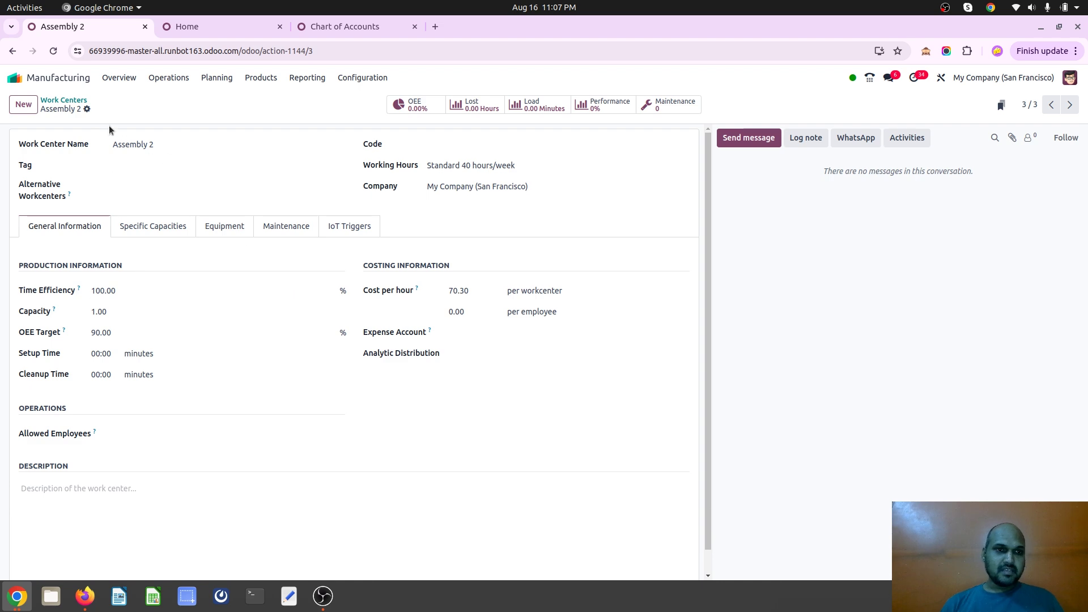
click(64, 100)
Name the account 'Cost of Work Center (Assembly2)', allow reconciliation, and save it.
click(334, 27)
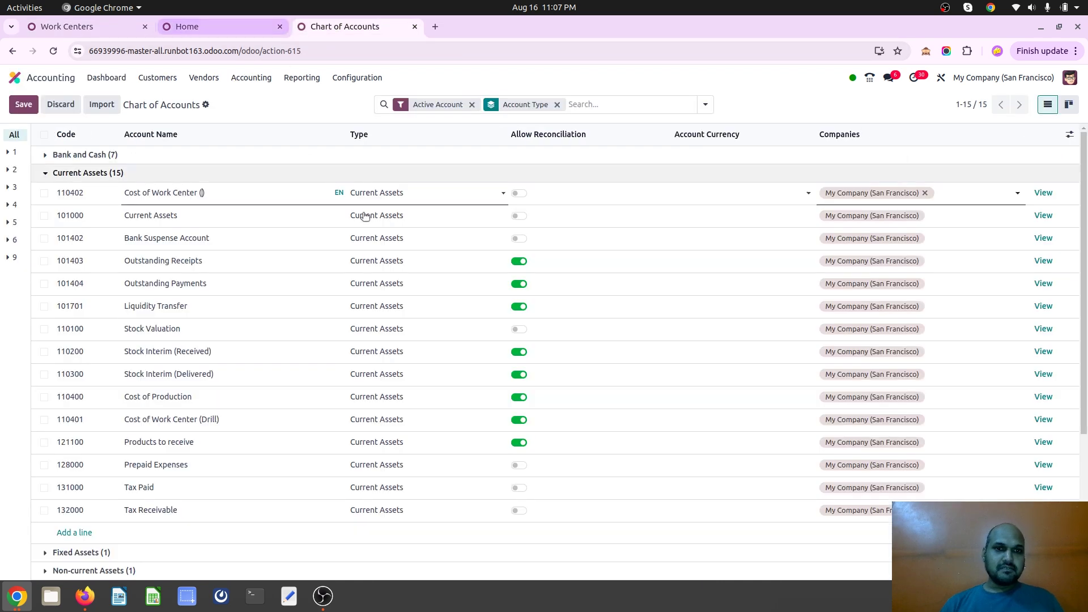
text(Assembly2)
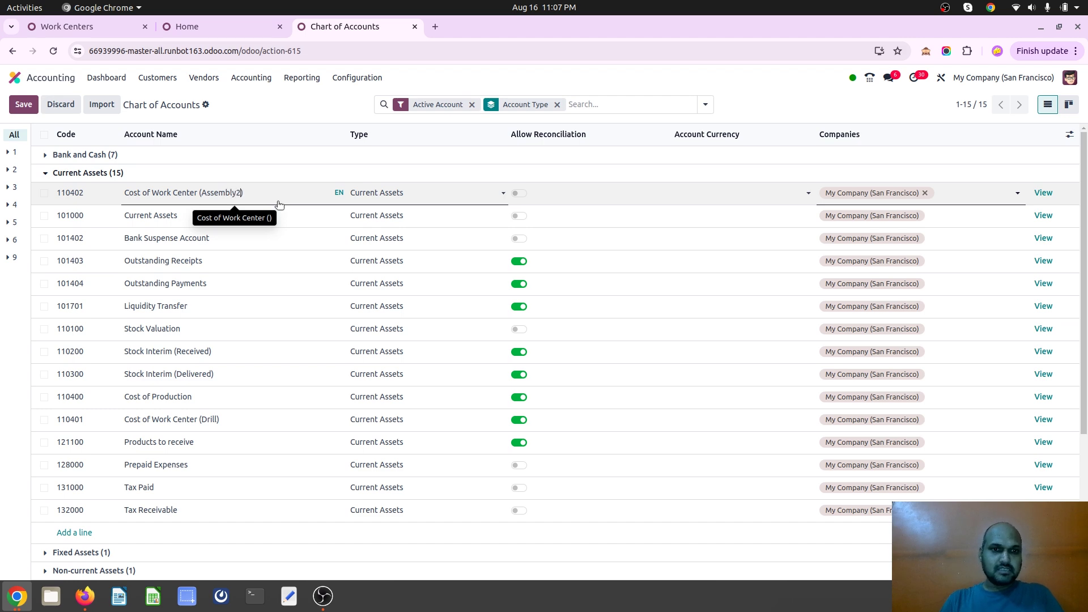
click(519, 193)
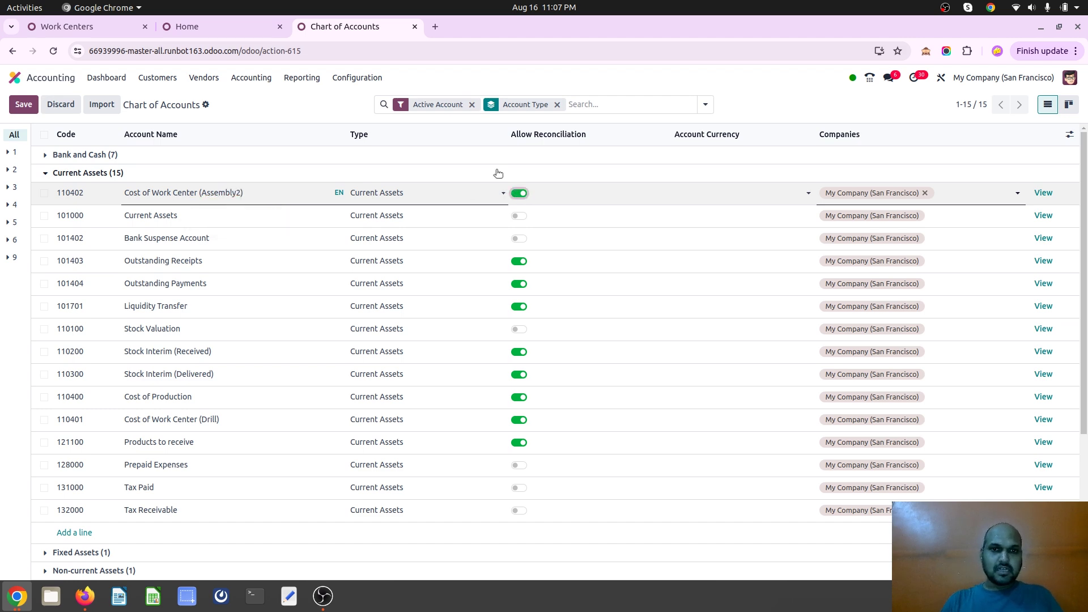
click(325, 103)
Give Assembly 2 a cost per hour of 60 and expense account 110402 Cost of Work Center (Assembly2), then save.
click(215, 26)
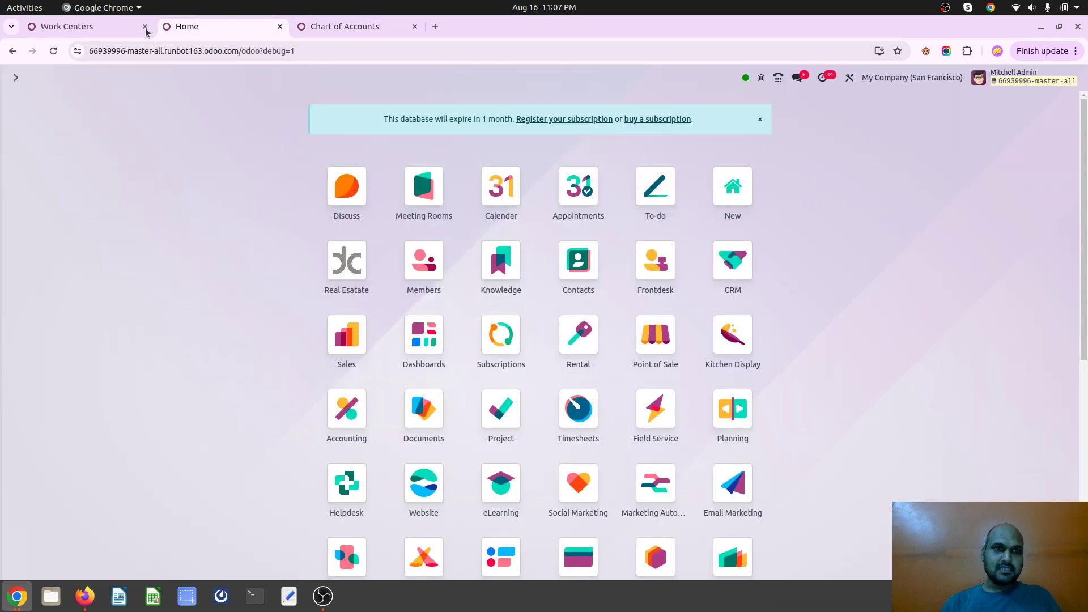
click(108, 26)
click(332, 201)
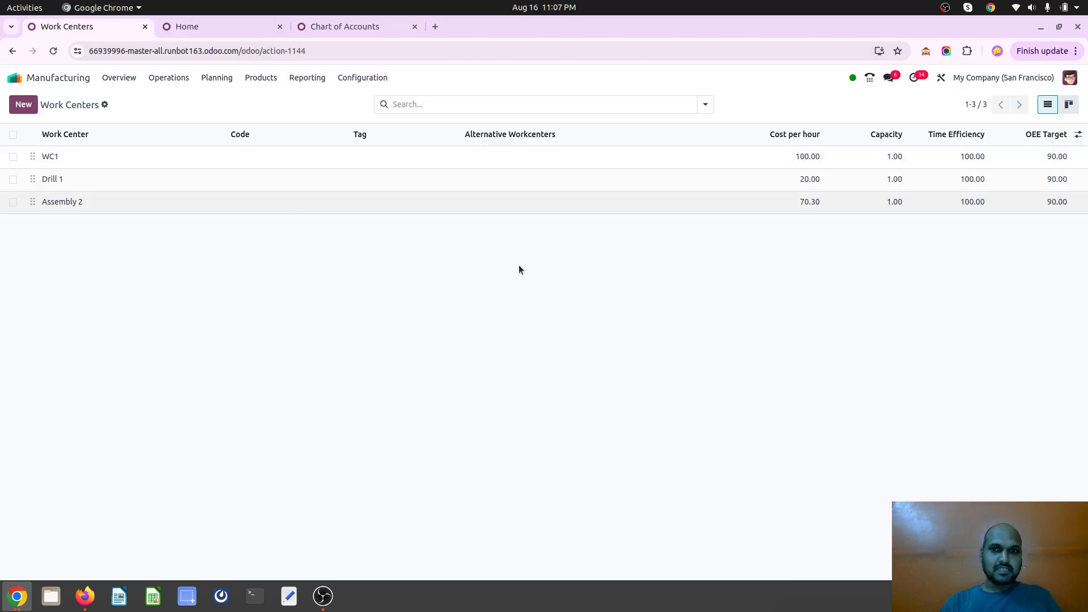
click(468, 294)
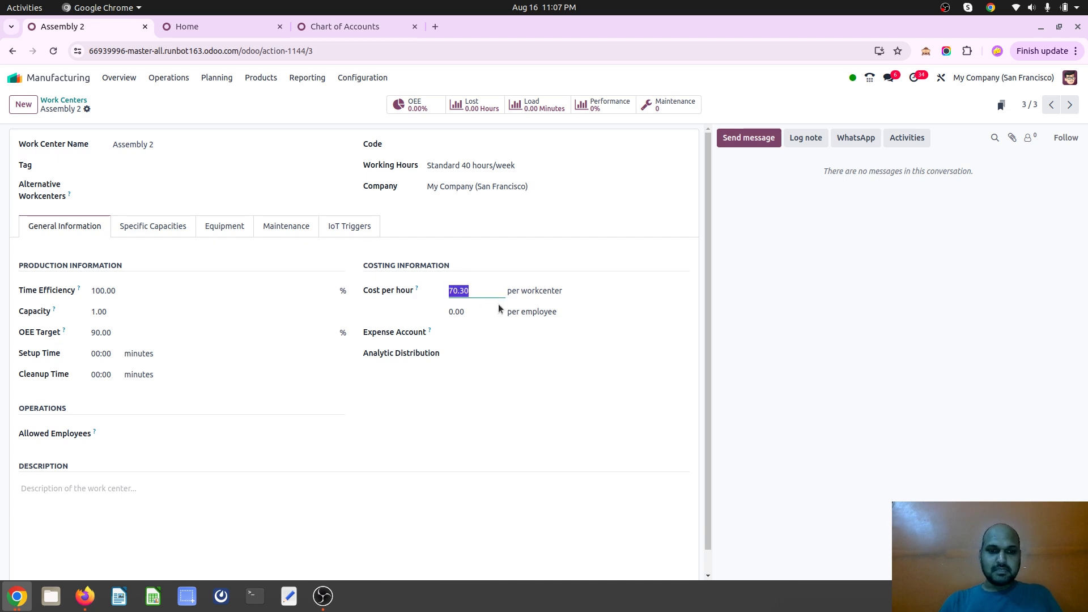
text(60)
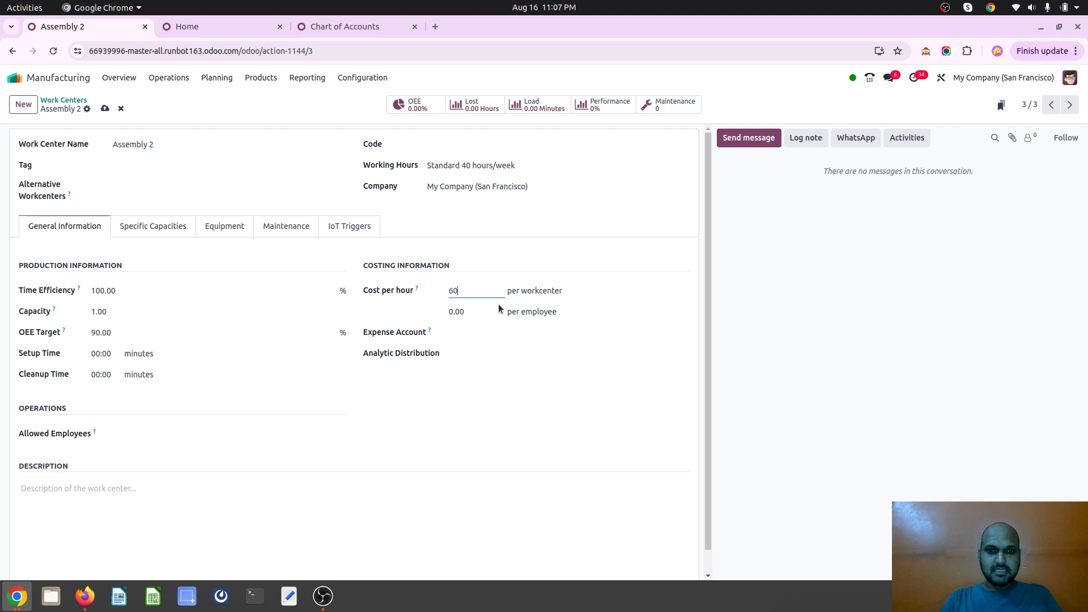
key(Tab)
click(484, 335)
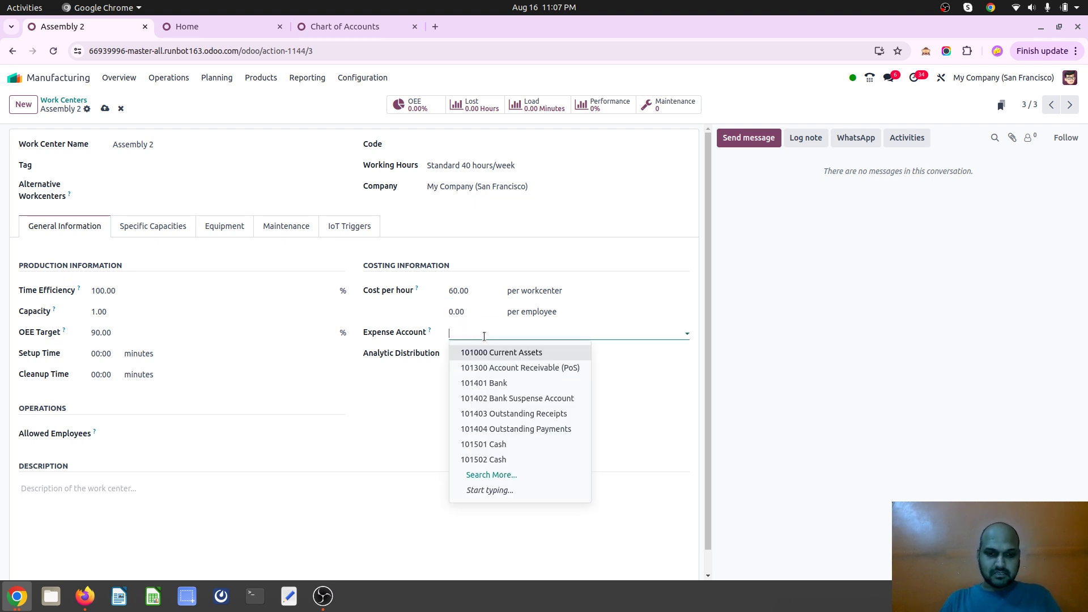
text(cost)
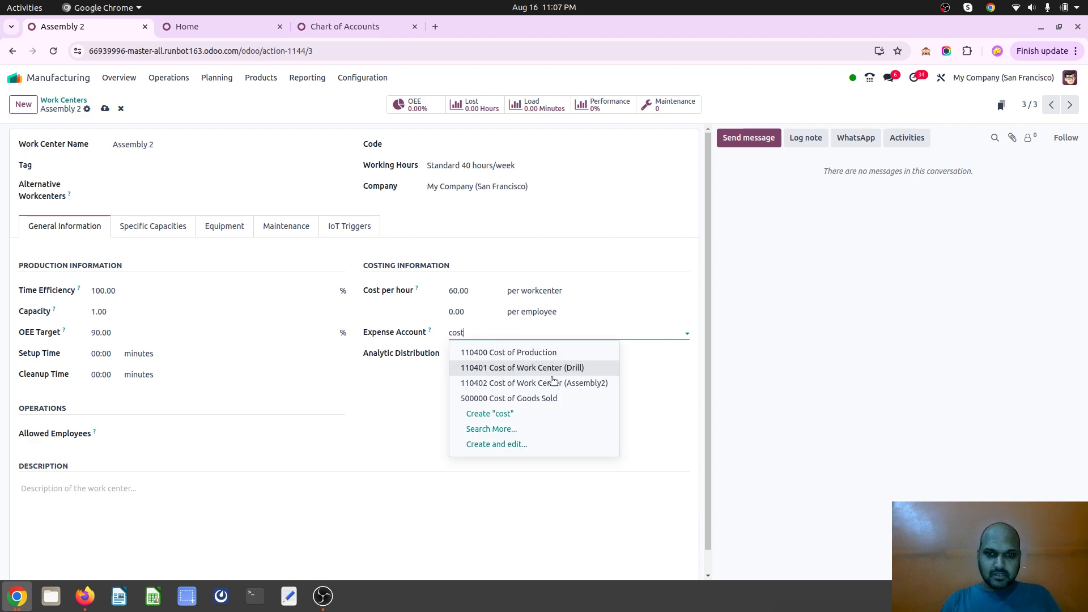
click(552, 381)
key(ctrl+s)
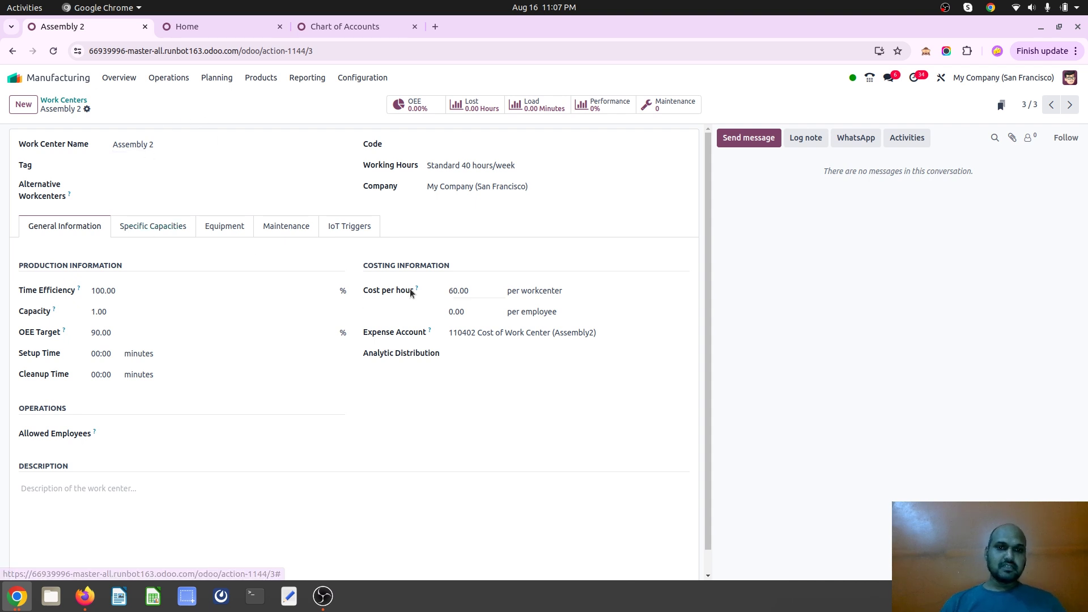
Open the MP1 bill of materials, review its RM1/RM2 components and Op1 operation, and duplicate it.
click(73, 98)
click(260, 78)
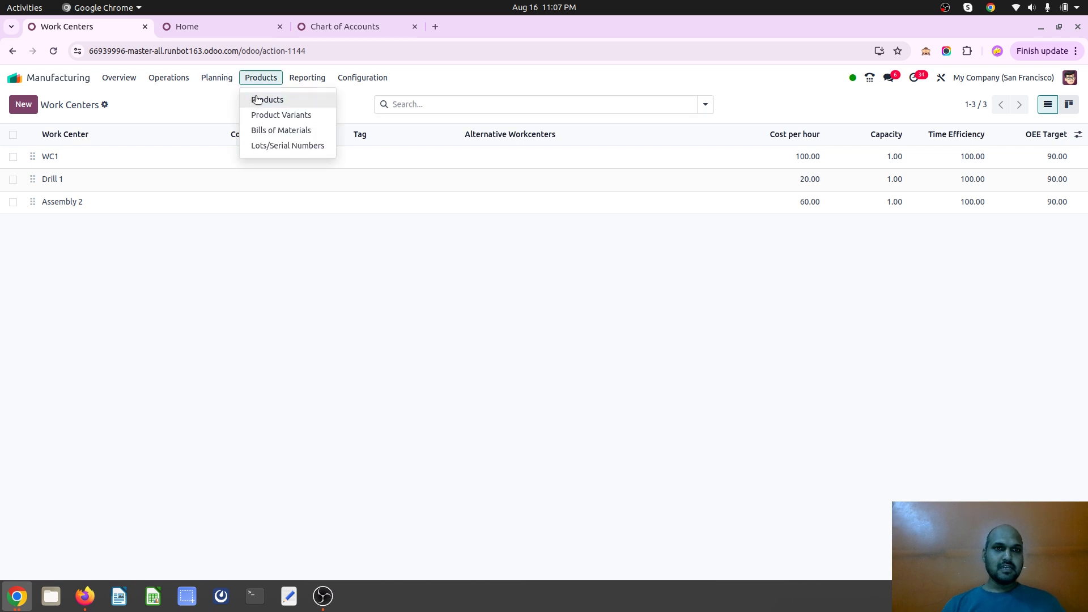
click(270, 129)
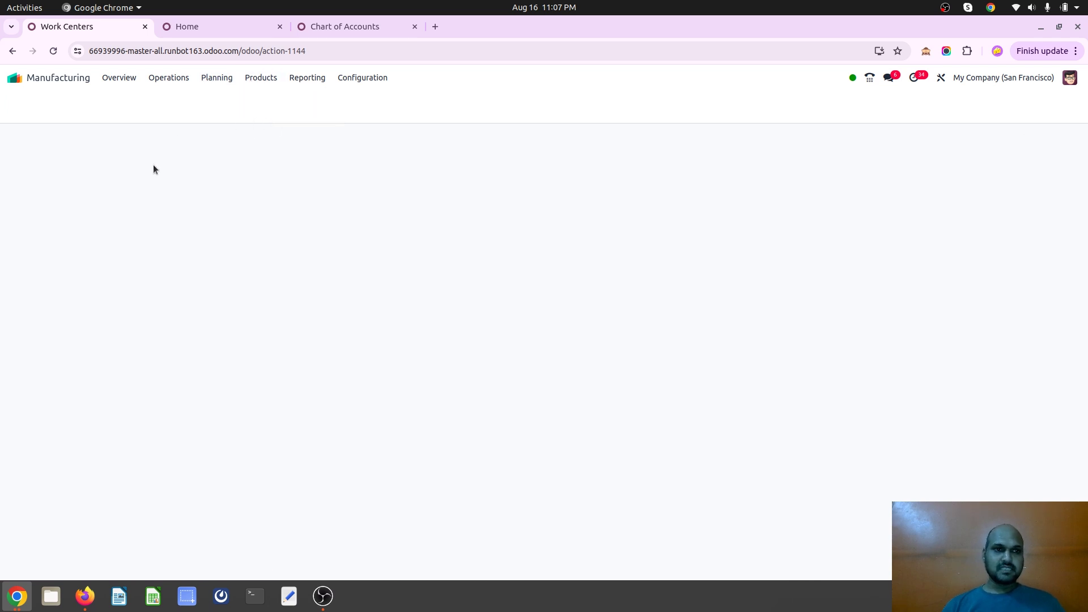
click(92, 408)
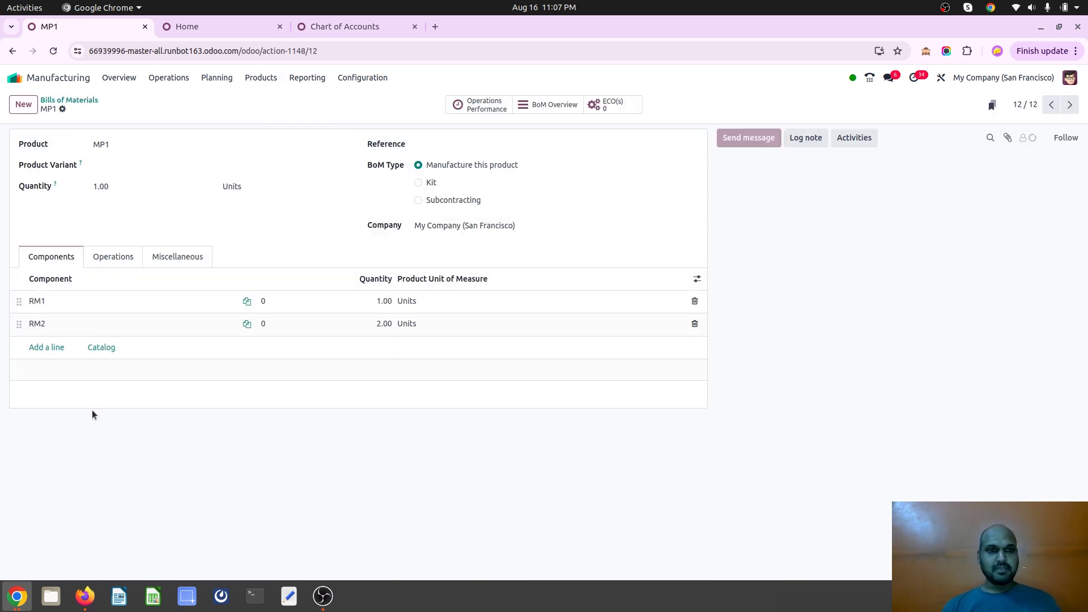
click(116, 257)
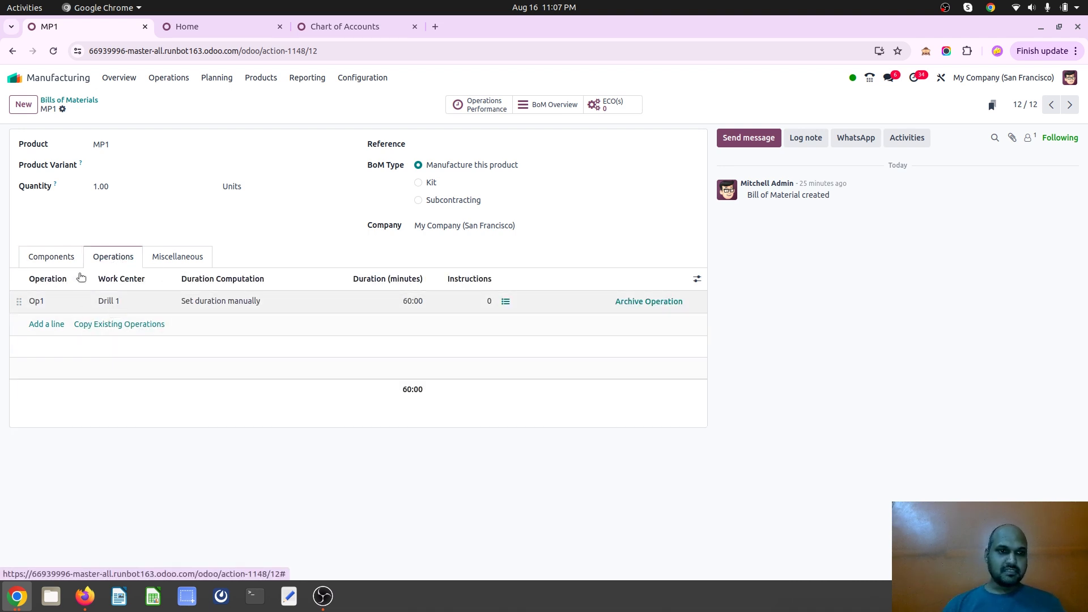
click(52, 258)
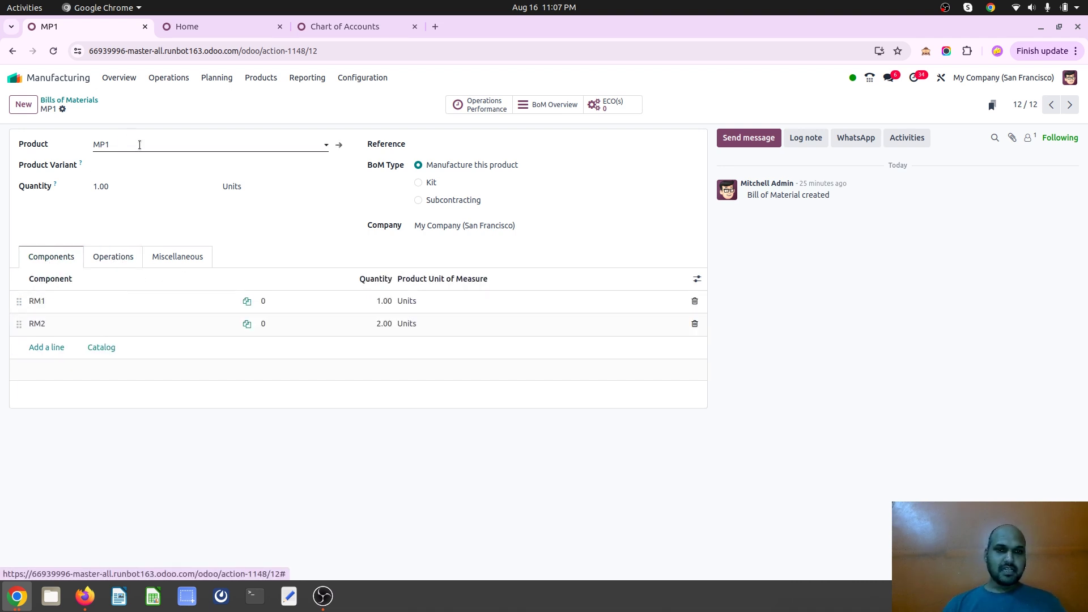
click(63, 109)
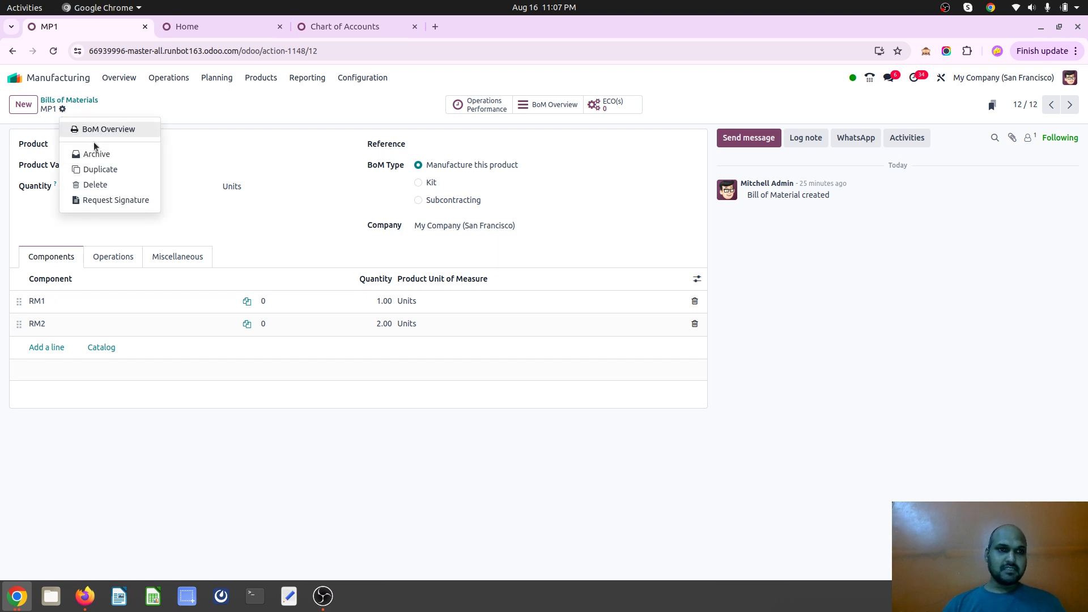
click(122, 169)
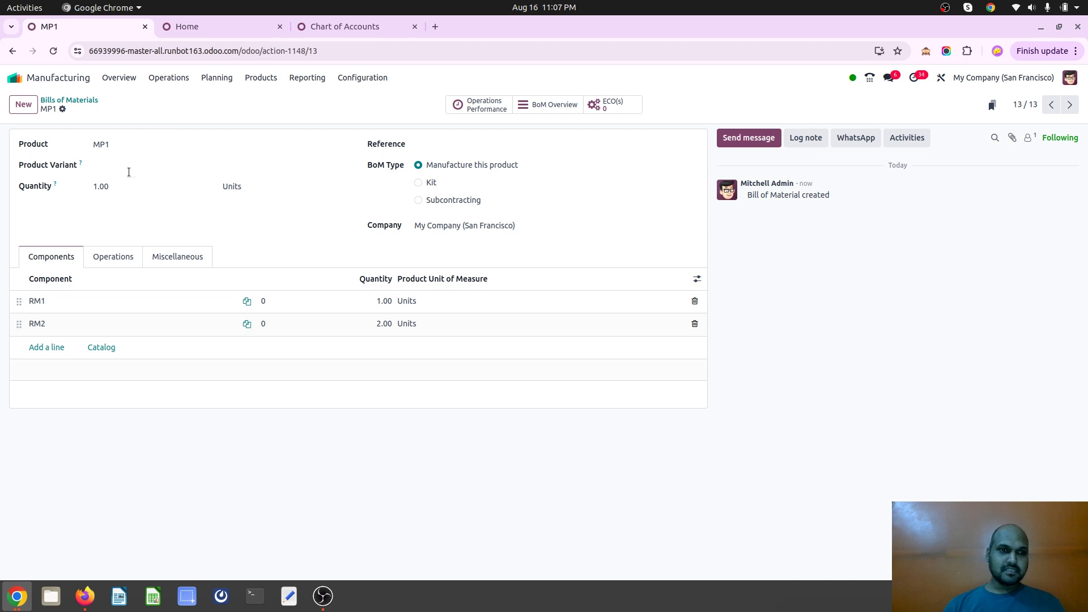
Add operation Op2 on work center Assembly 2 with a 30:00 default duration to the copied bill.
click(113, 256)
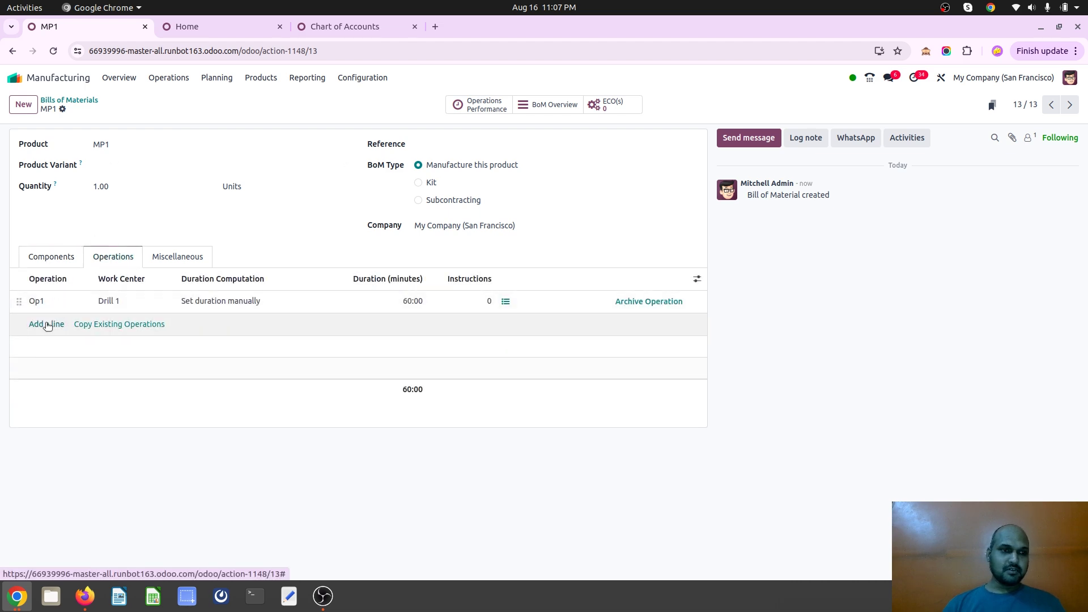
click(46, 325)
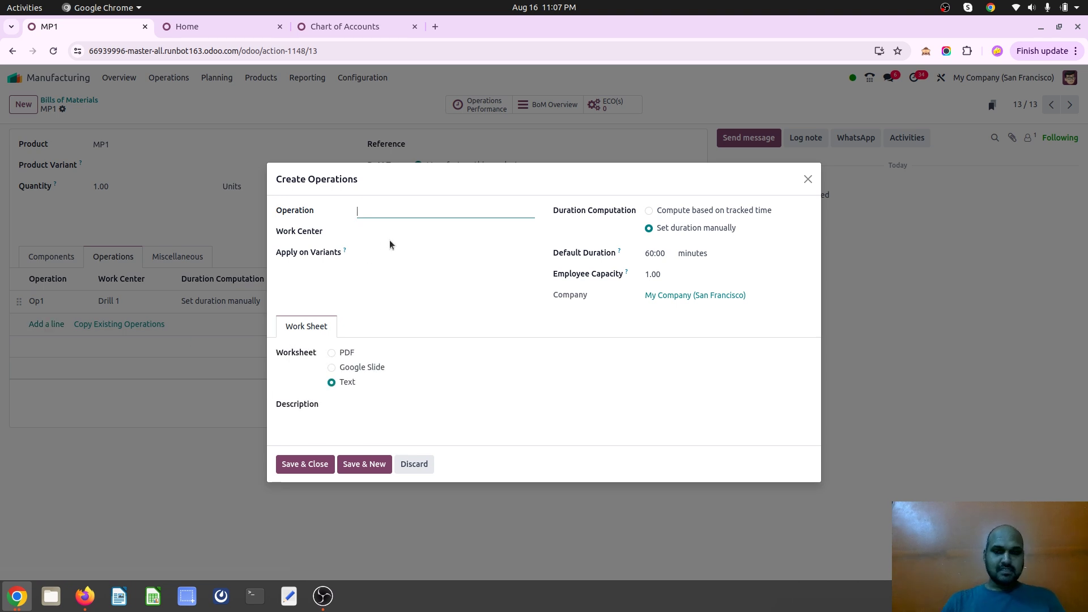
text(Op2)
key(Tab)
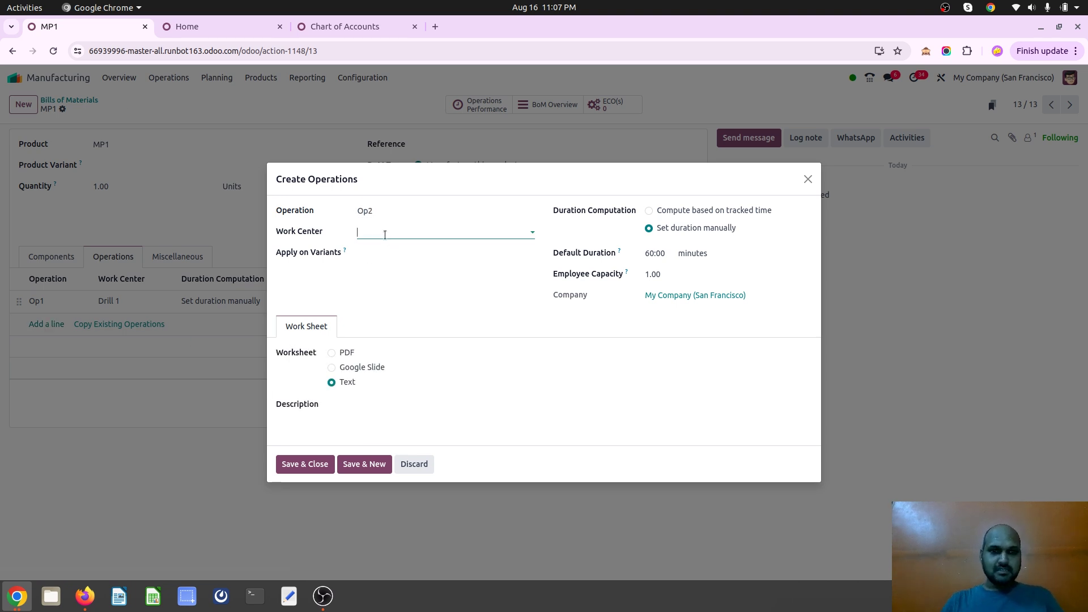
click(385, 235)
click(402, 282)
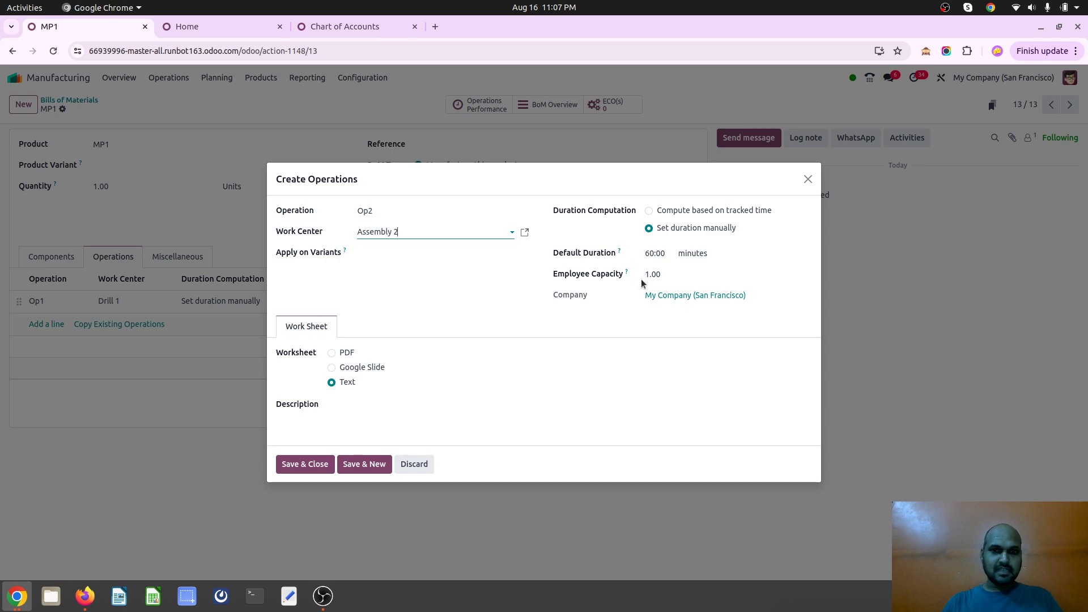
click(659, 252)
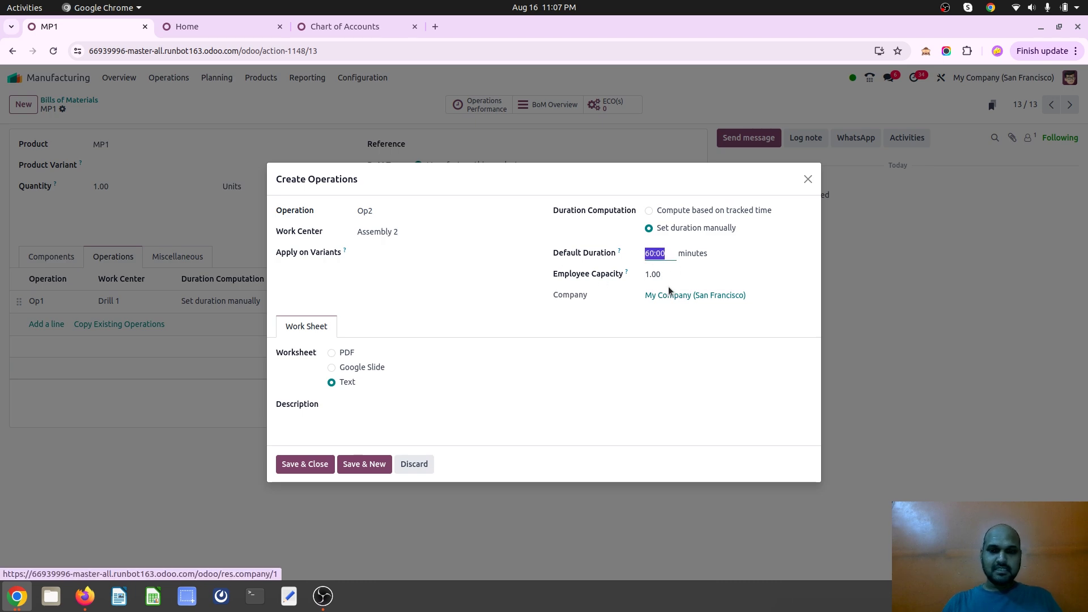
key(BackSpace)
text(3)
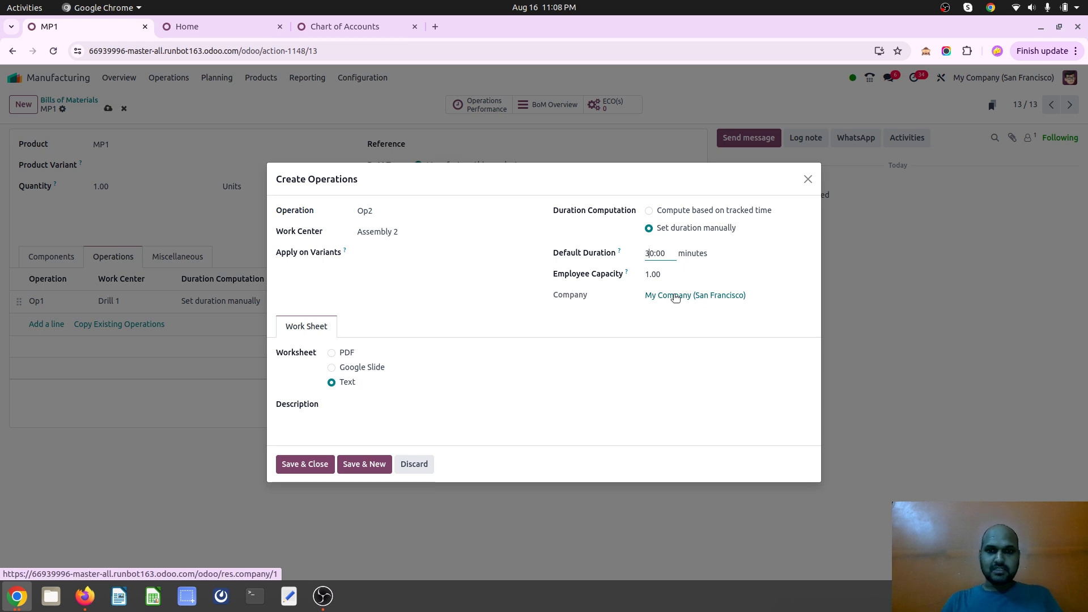
click(309, 466)
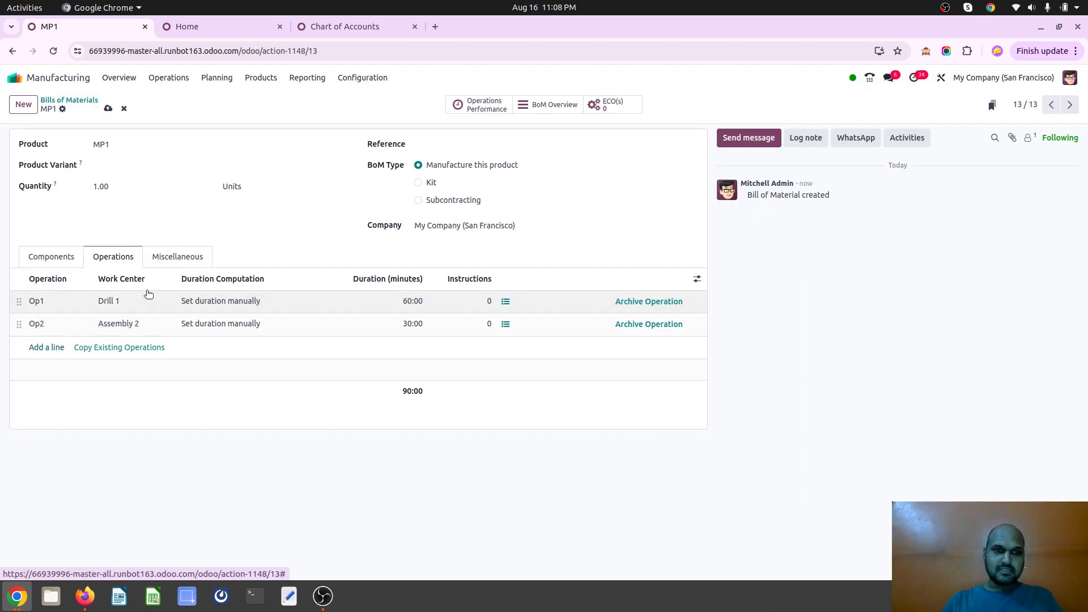
Set the copied bill's reference to MP1 BoM2, save it, and return to the list.
click(50, 258)
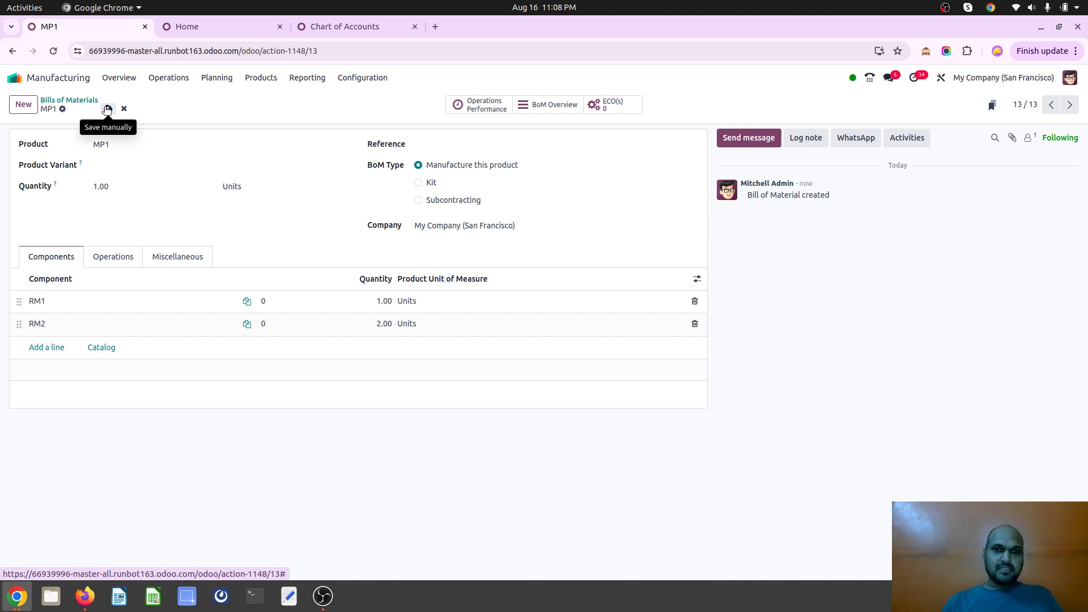
click(443, 140)
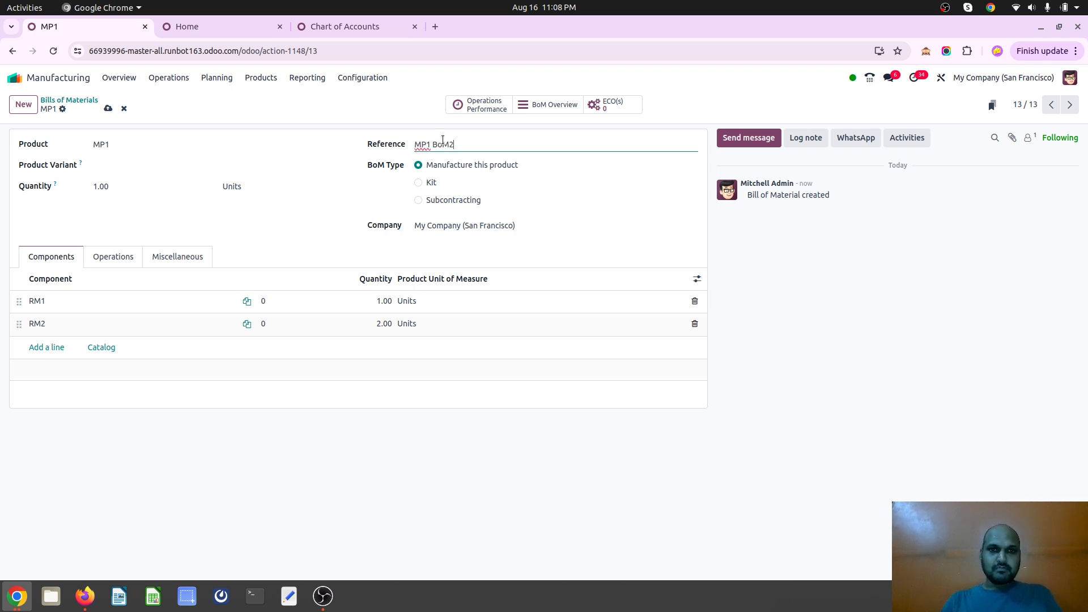
key(alt+s)
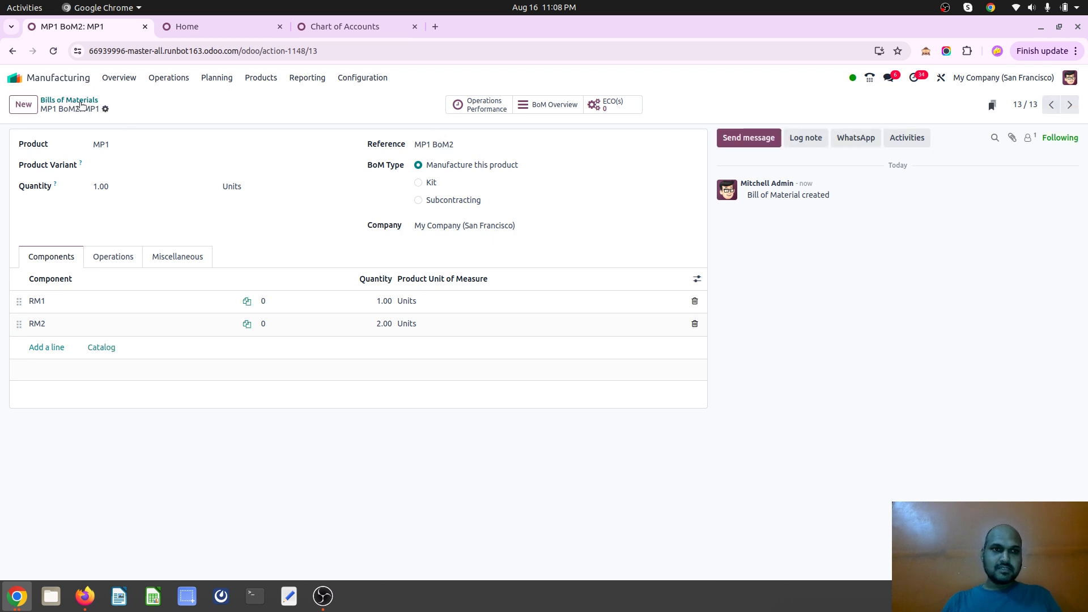
key(alt+b)
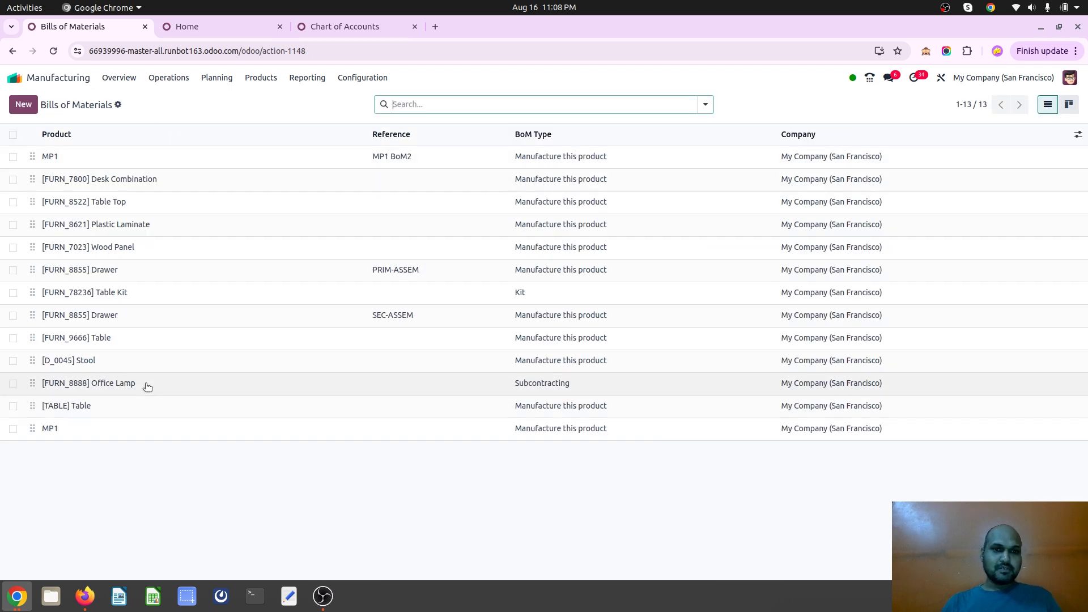
Move the original MP1 bill to the top and compare its operations with MP1 BoM2's components.
drag(32, 428, 35, 162)
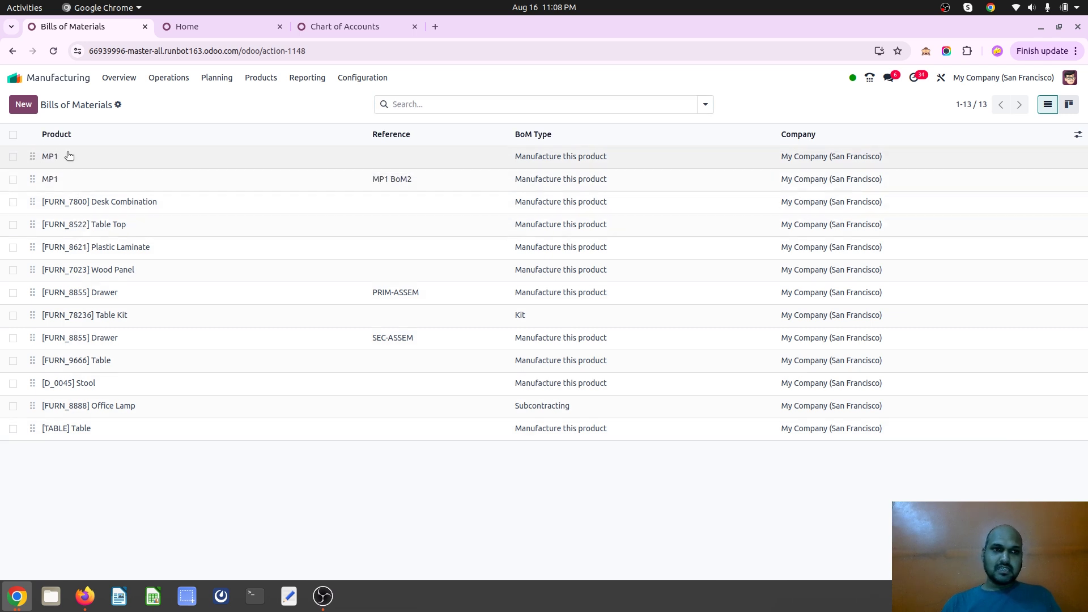
click(122, 159)
click(114, 254)
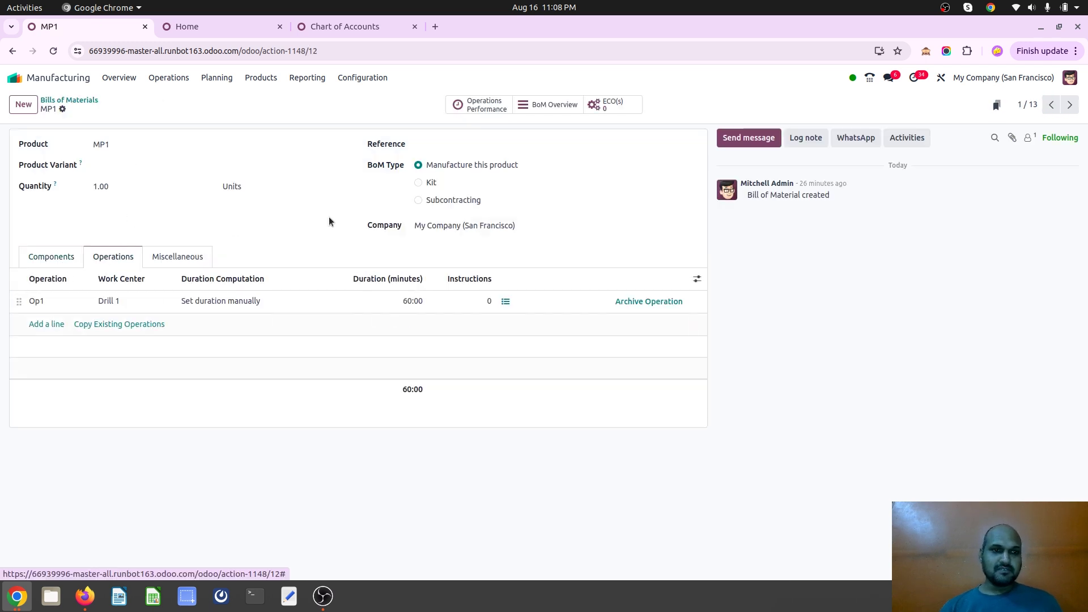
click(1070, 105)
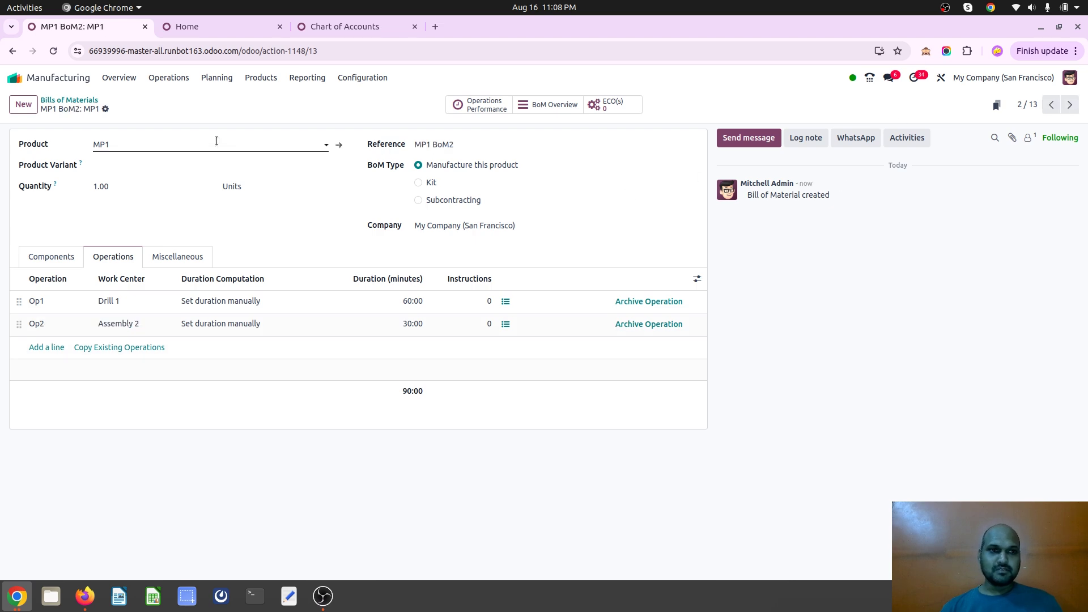
click(52, 256)
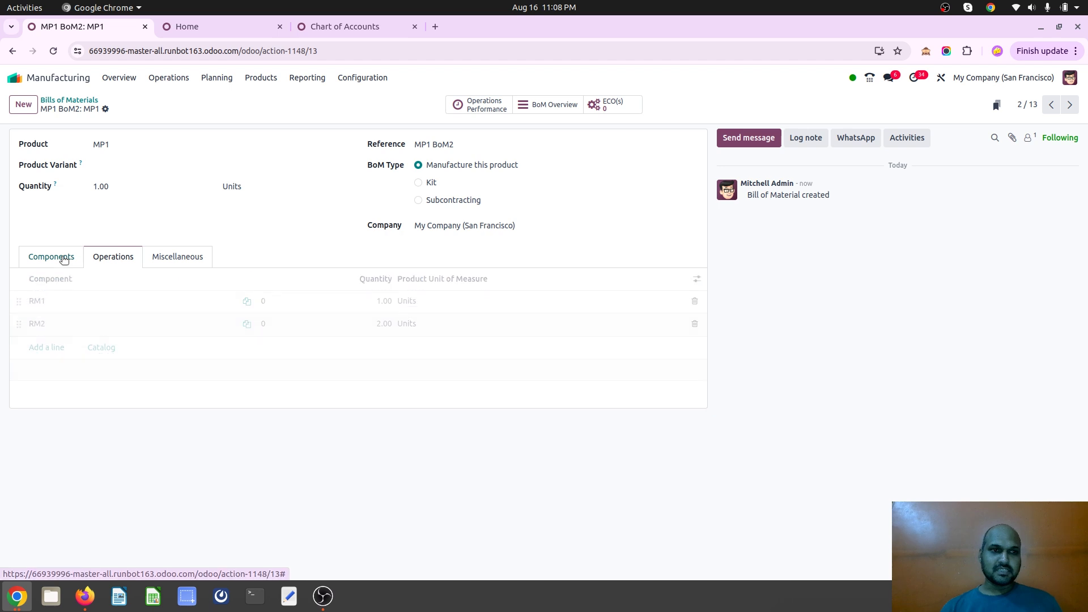
click(85, 101)
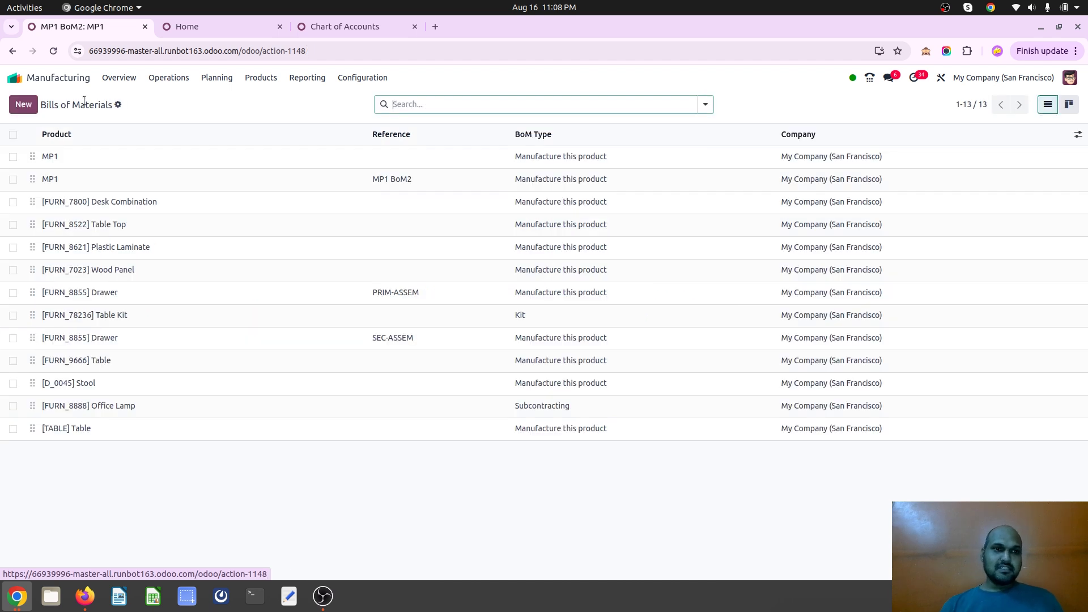
Open the original MP1 bill's BoM Overview with operations expanded, showing Op1 - Drill 1 at $22.00.
click(168, 79)
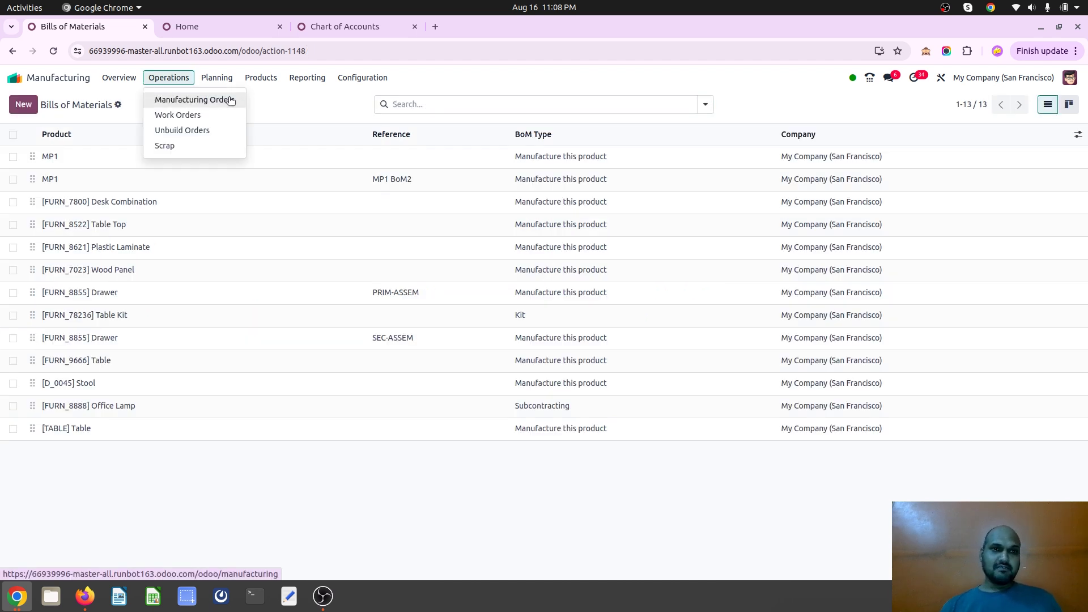
click(102, 162)
click(102, 162)
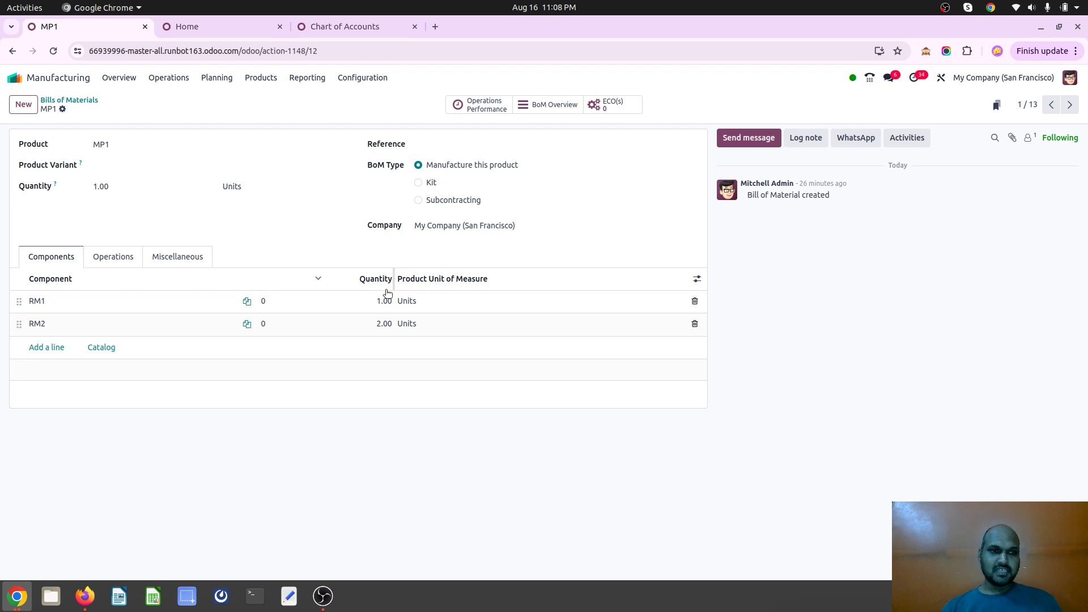
click(568, 104)
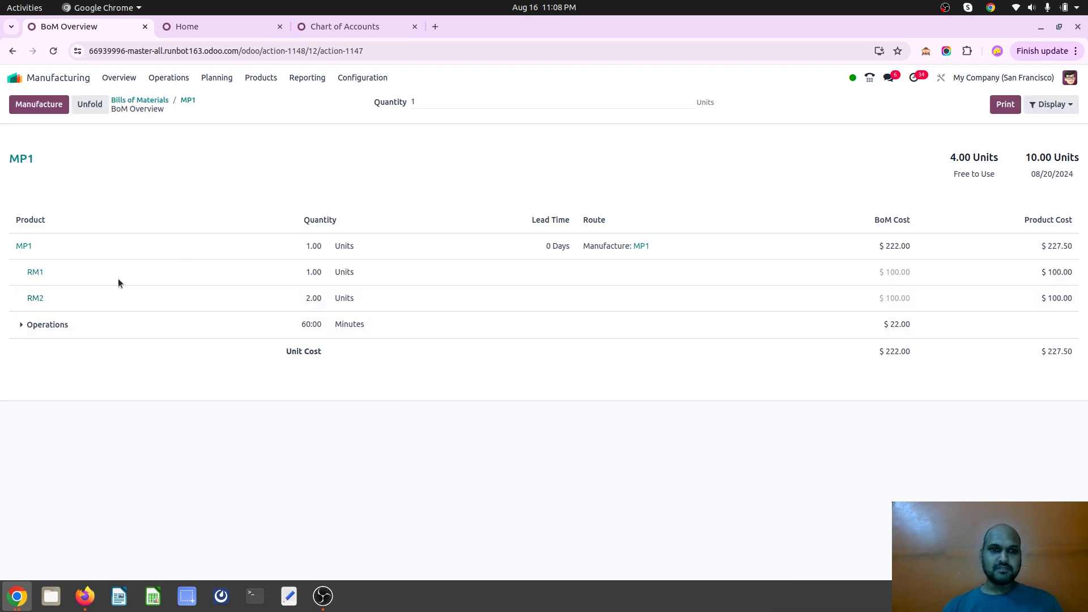
click(21, 324)
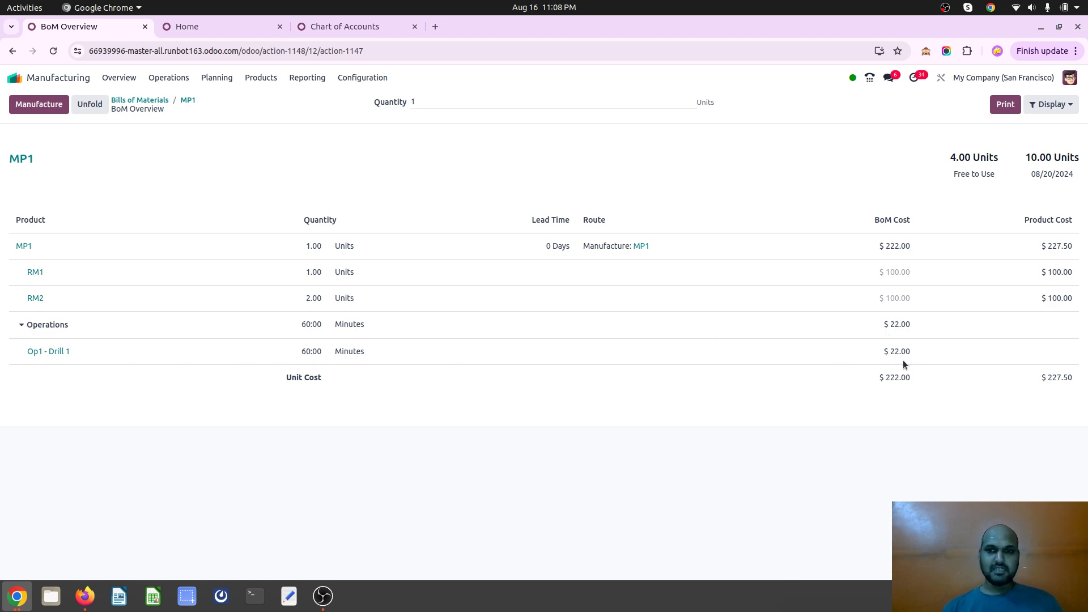
Find the admin employee in Employees and check their $10.00 hourly cost under HR Settings.
click(51, 80)
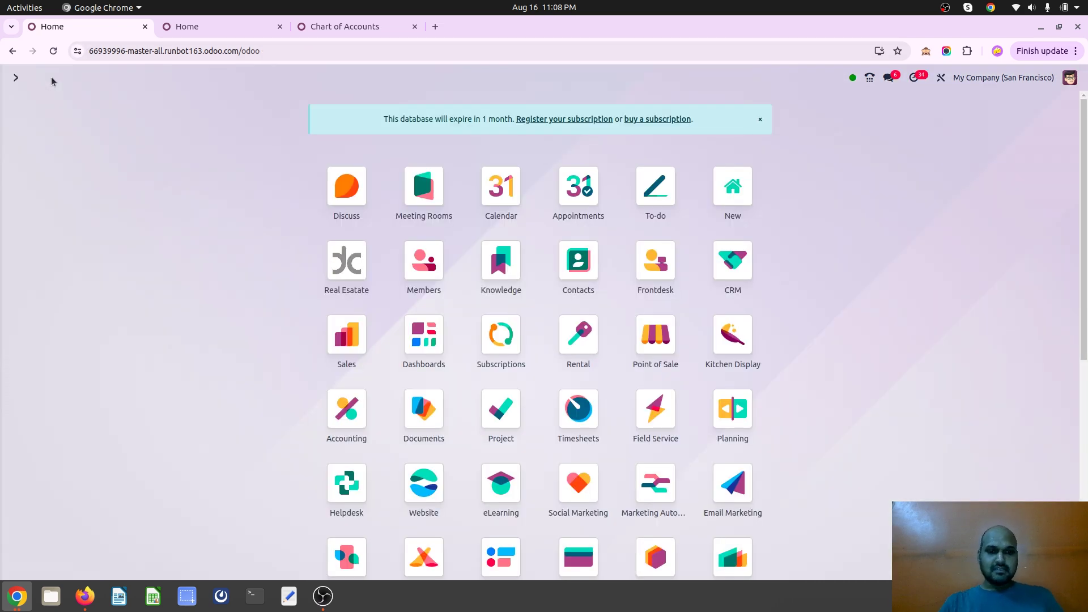
text(empl)
key(Return)
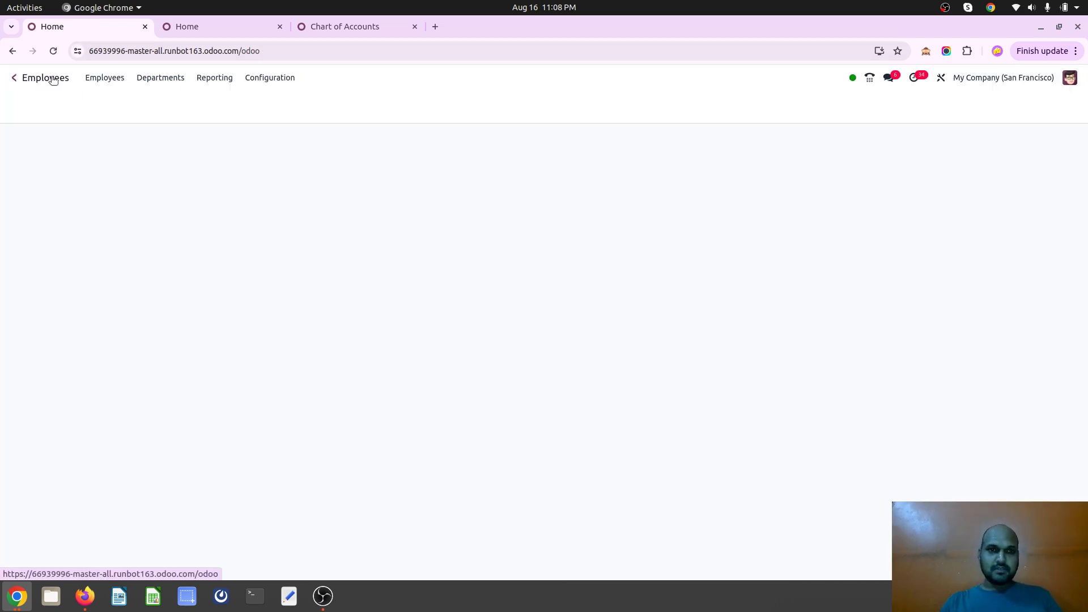
text(mote)
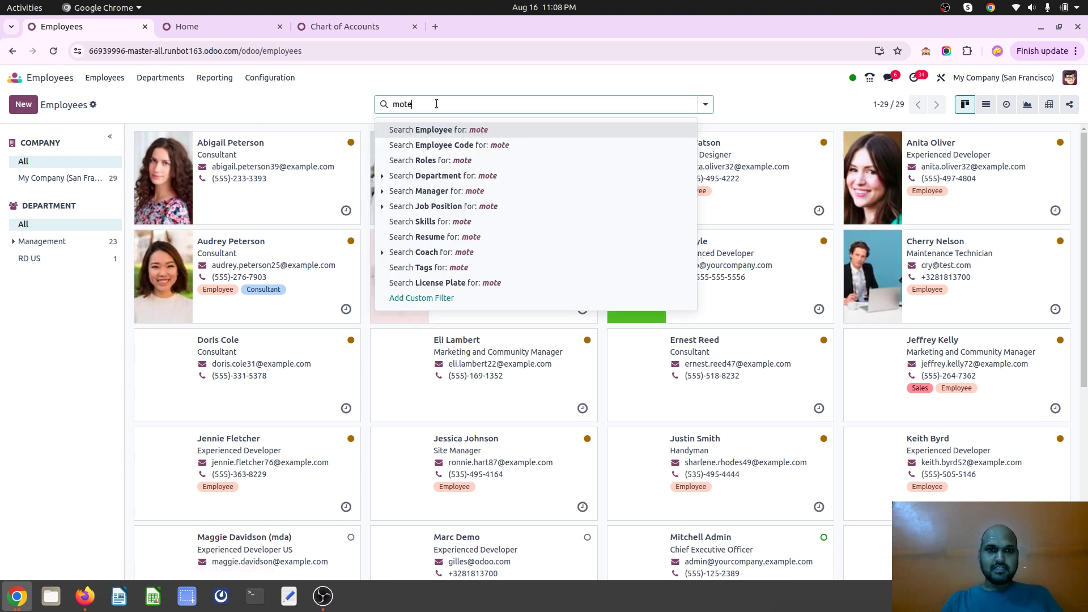
key(BackSpace)
key(BackSpace)
text(it)
key(Return)
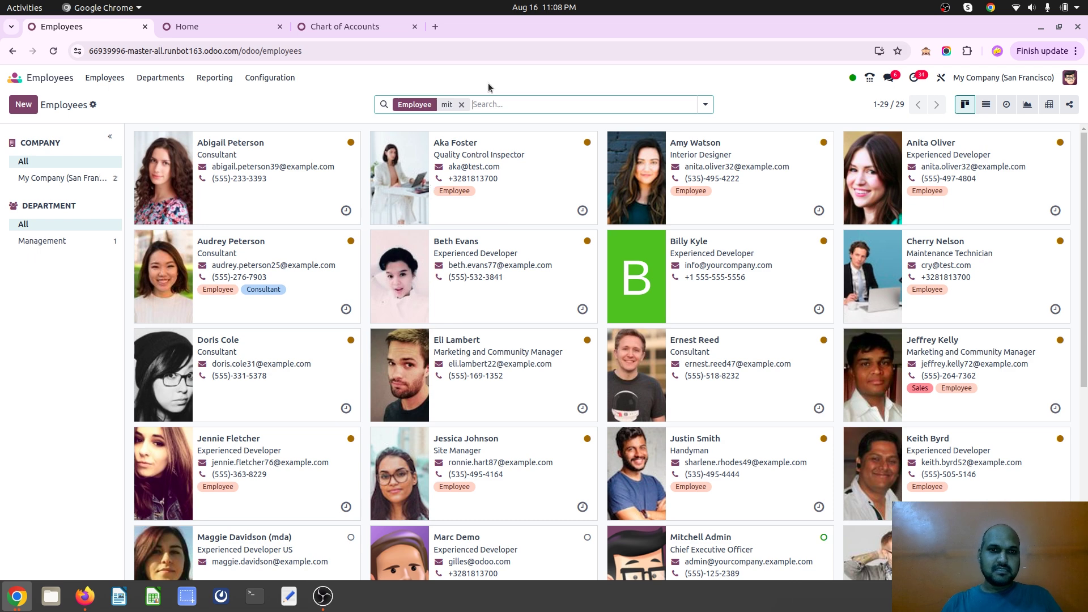
click(432, 159)
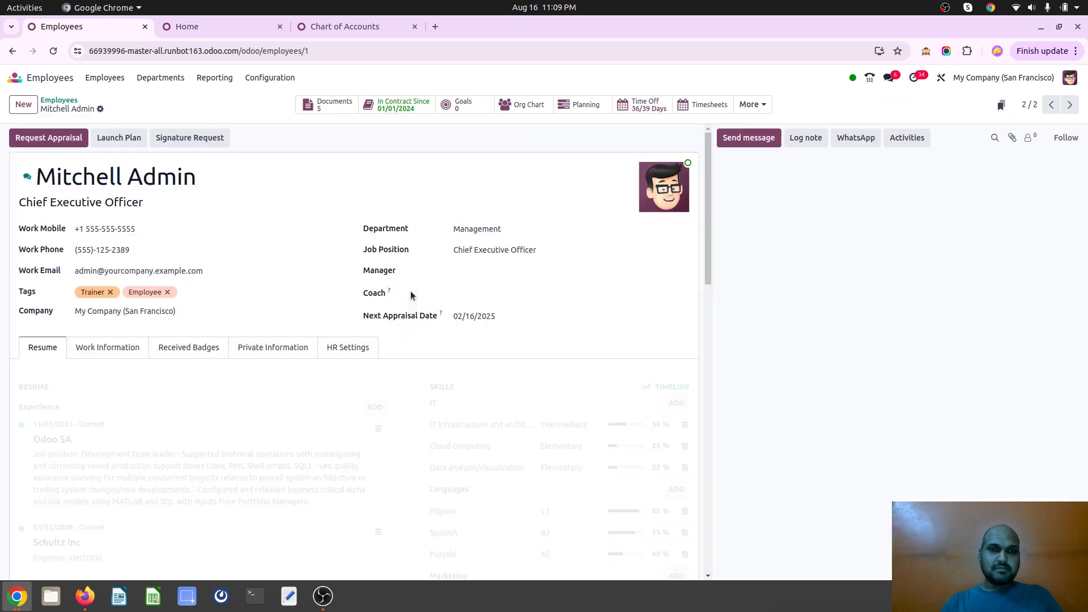
click(343, 347)
scroll(380, 428, down, 5)
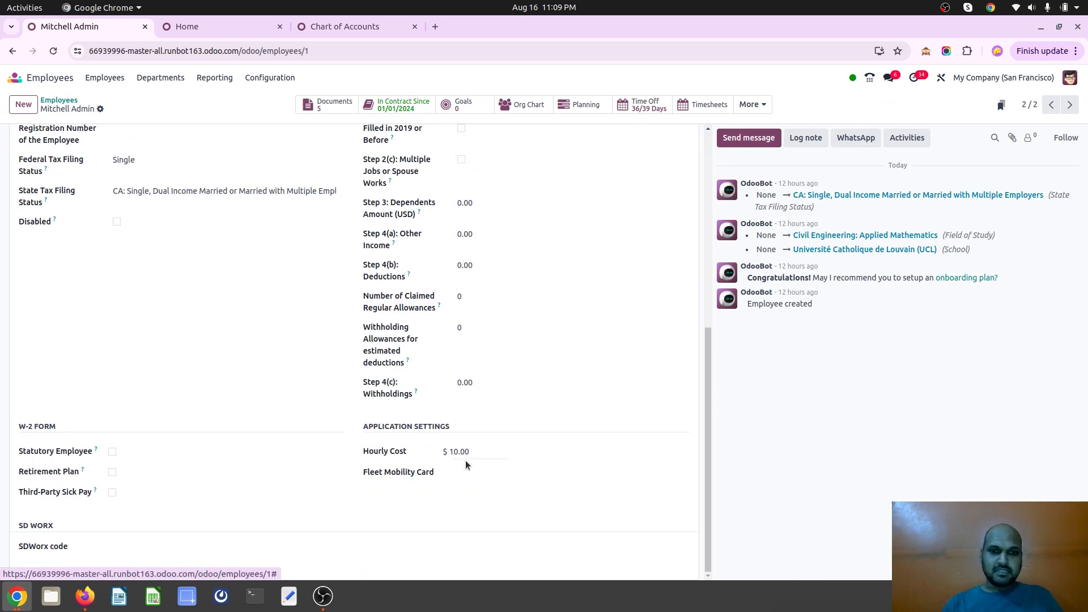
scroll(470, 452, up, 10)
click(15, 78)
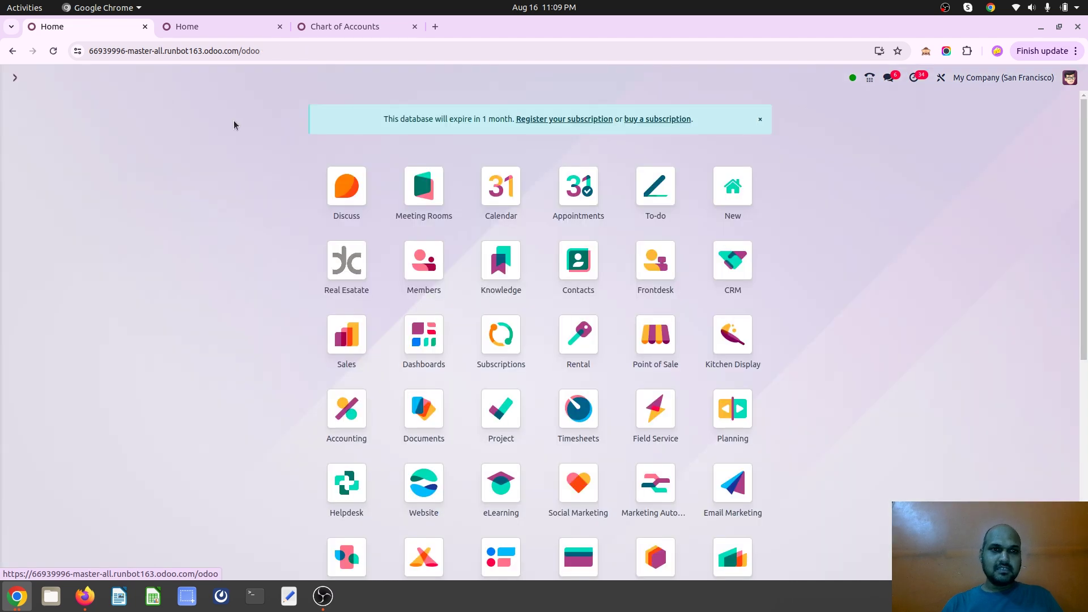
Go to the Manufacturing Orders list in the Manufacturing app.
text(manu)
key(Down)
key(Return)
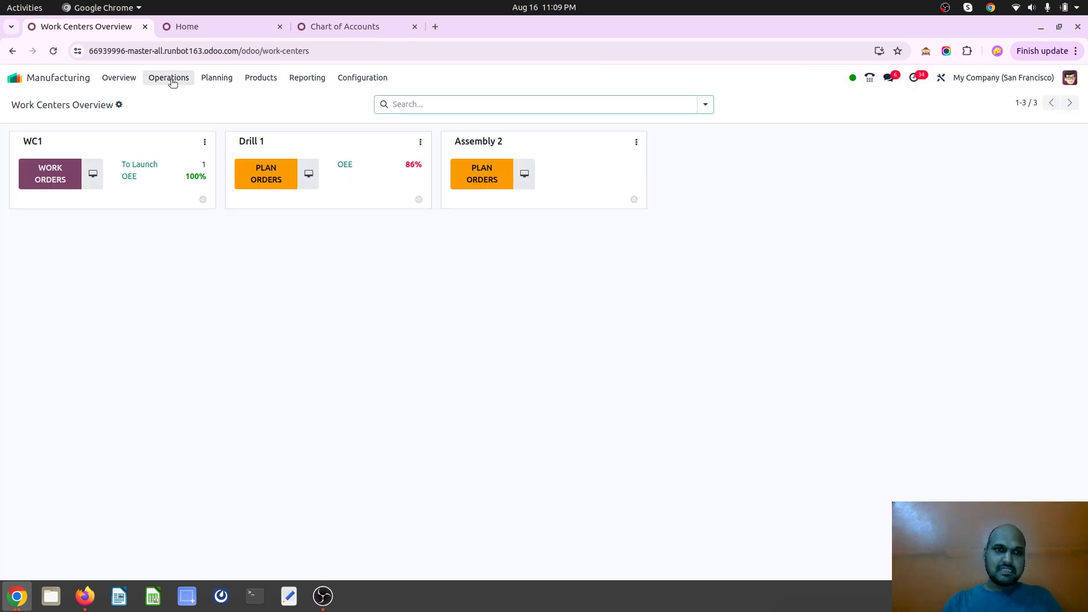
click(170, 79)
click(187, 101)
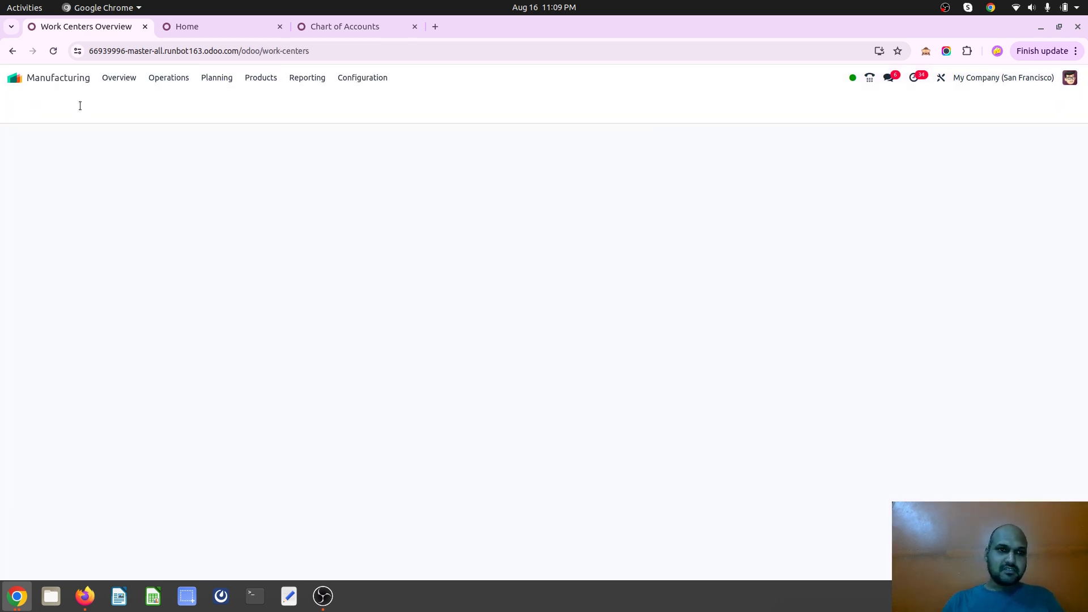
Create a new manufacturing order for product MP1 and review its components and work orders.
click(23, 105)
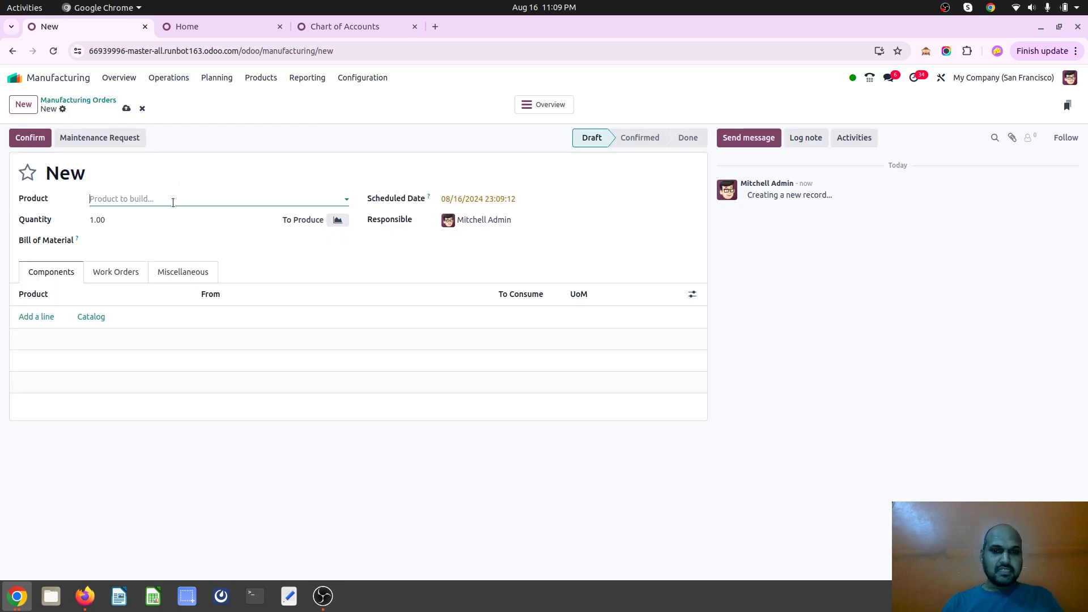
text(test)
key(BackSpace)
key(BackSpace)
key(BackSpace)
key(BackSpace)
text(MP1)
key(Return)
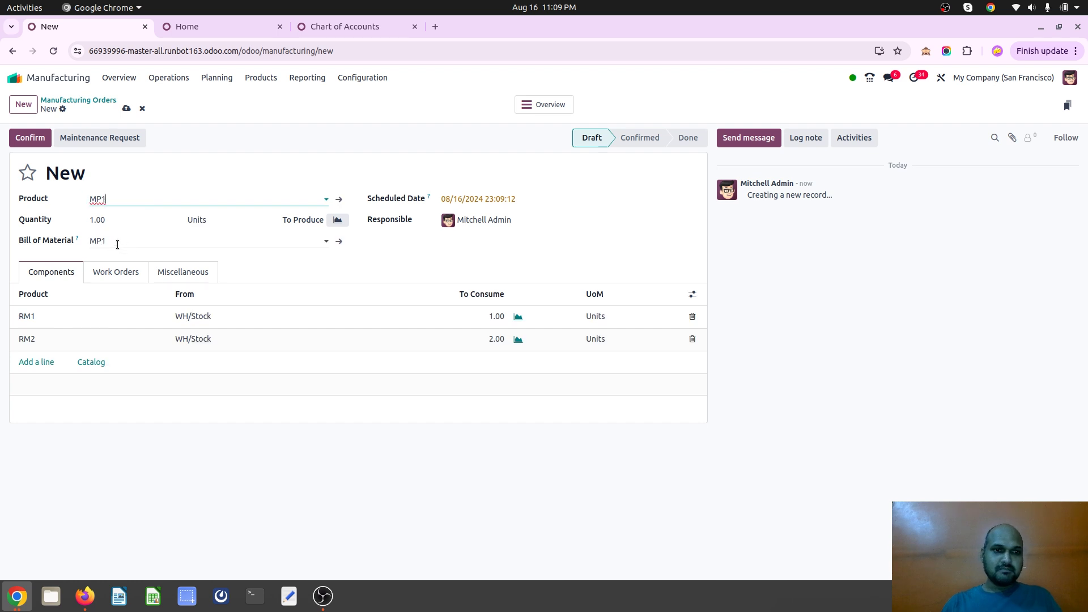
click(111, 273)
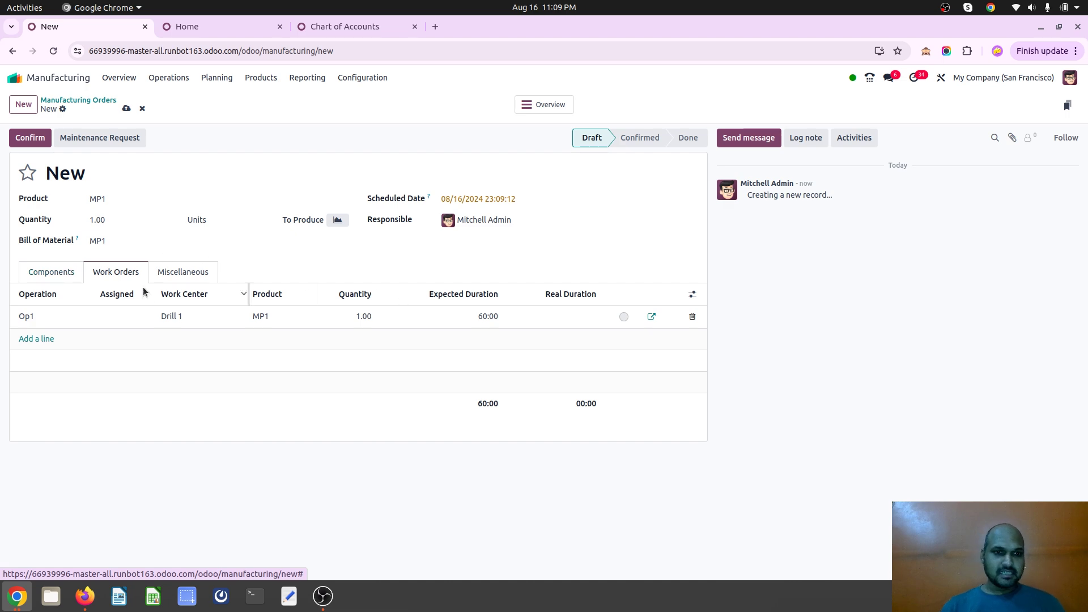
click(60, 274)
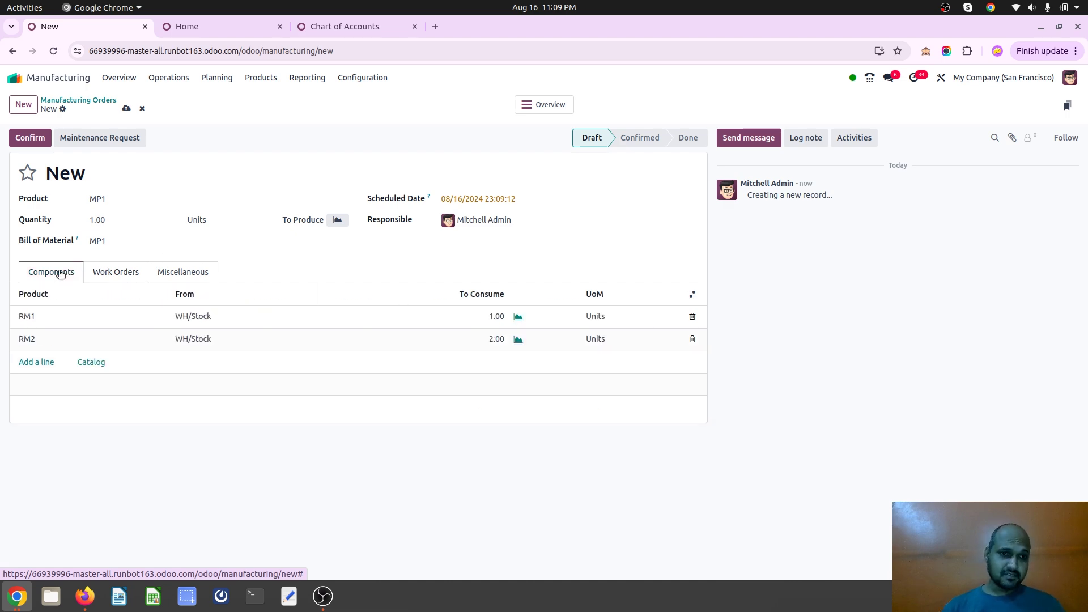
click(125, 275)
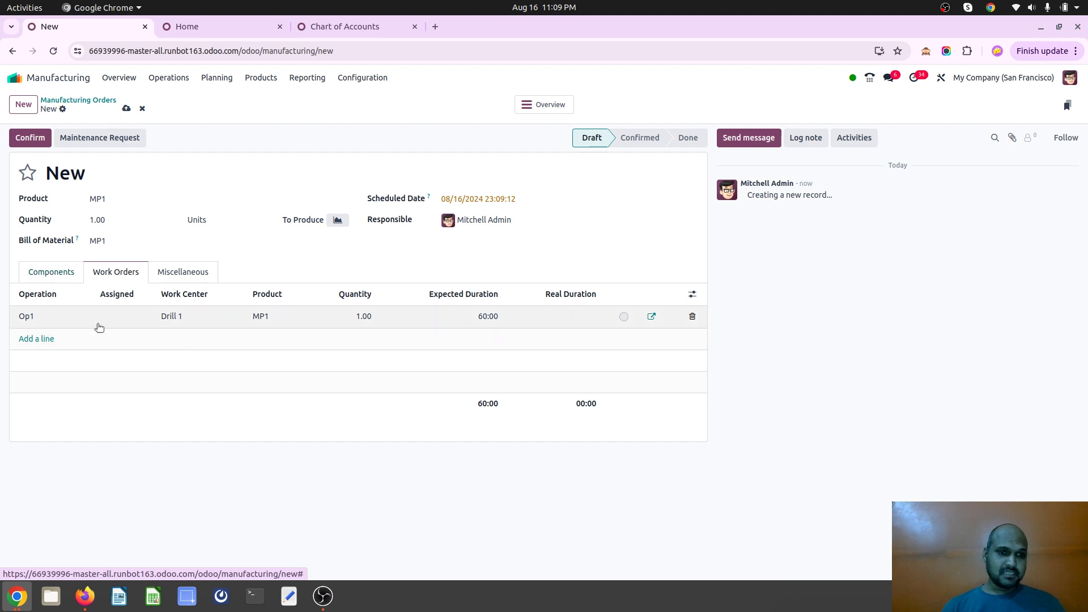
click(58, 272)
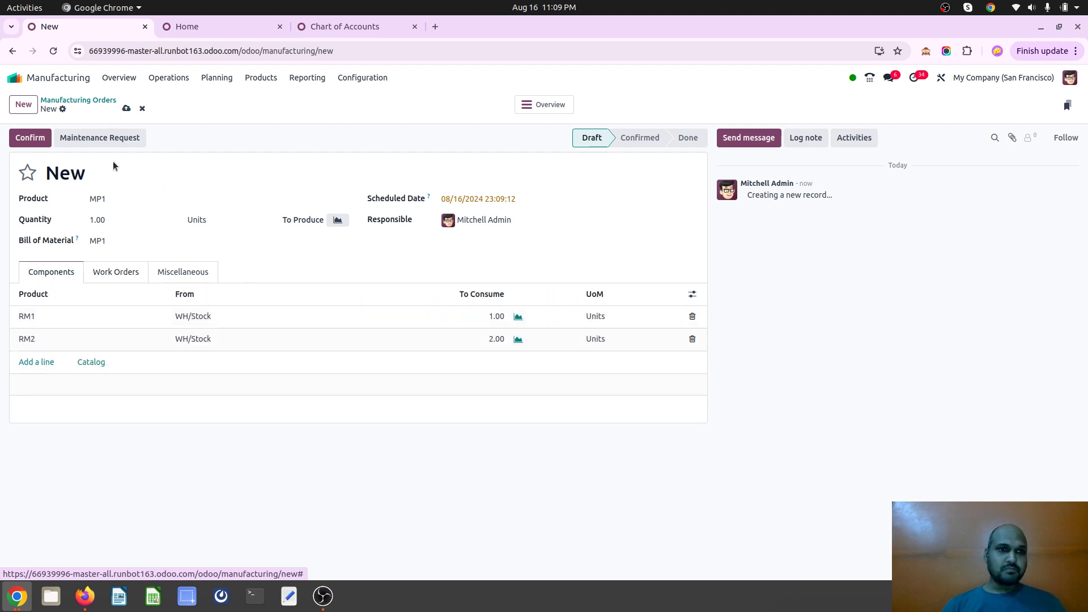
Confirm, plan, and produce all of WH/MO/00018.
click(24, 136)
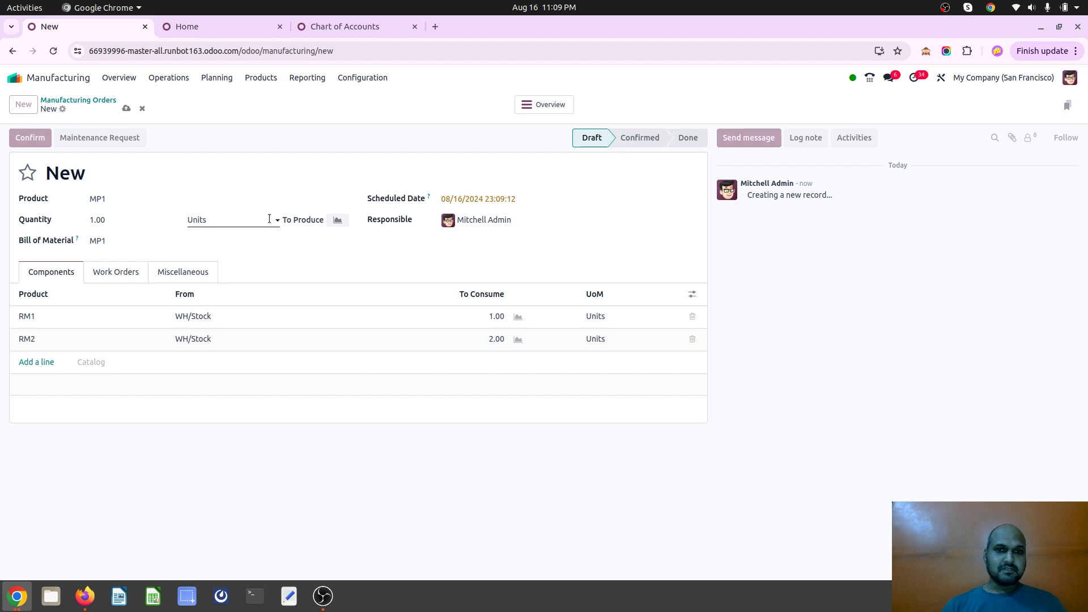
click(119, 290)
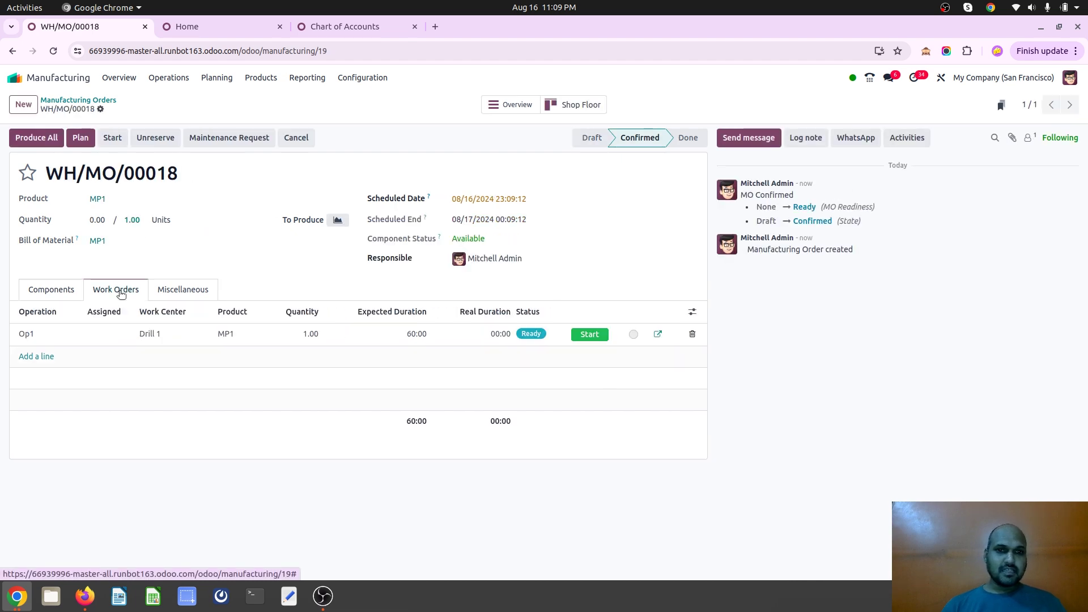
click(82, 141)
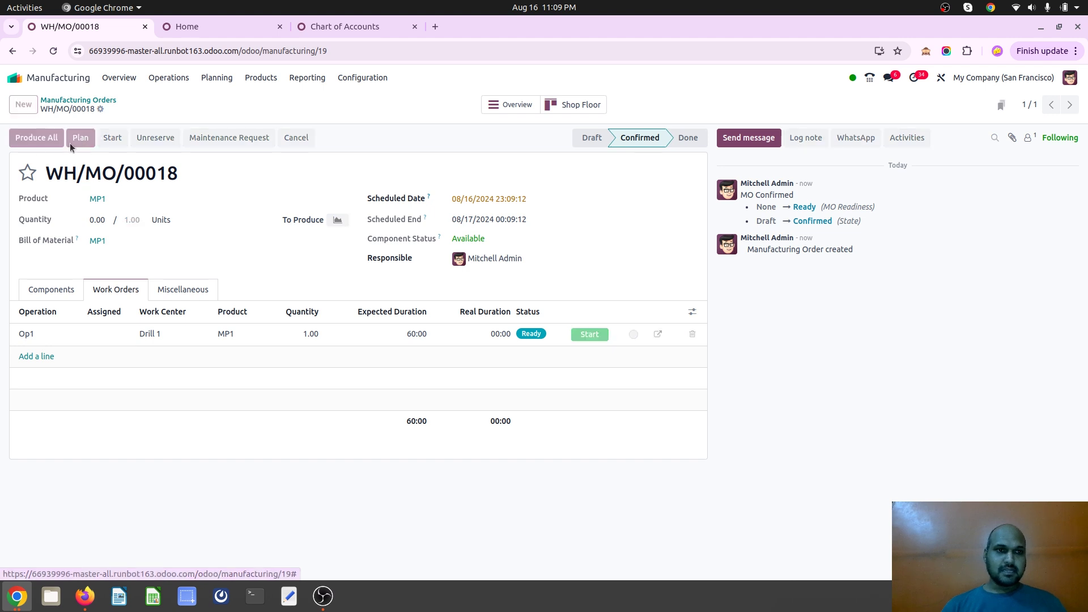
click(38, 139)
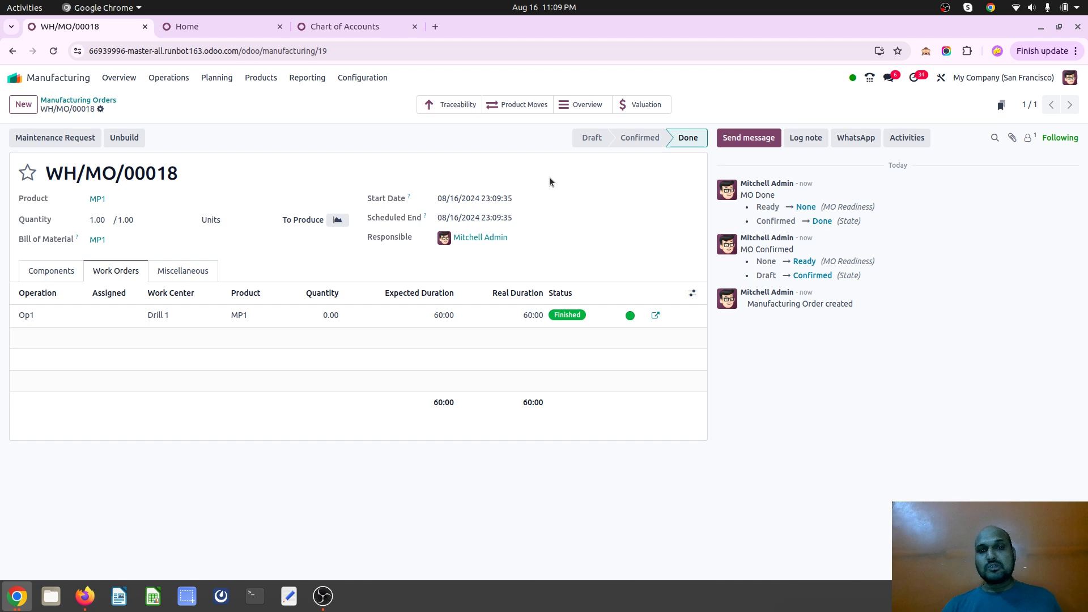
Open WH/MO/00018's MO Overview and mark the $200 component and $30 operation costs and their lines.
click(590, 107)
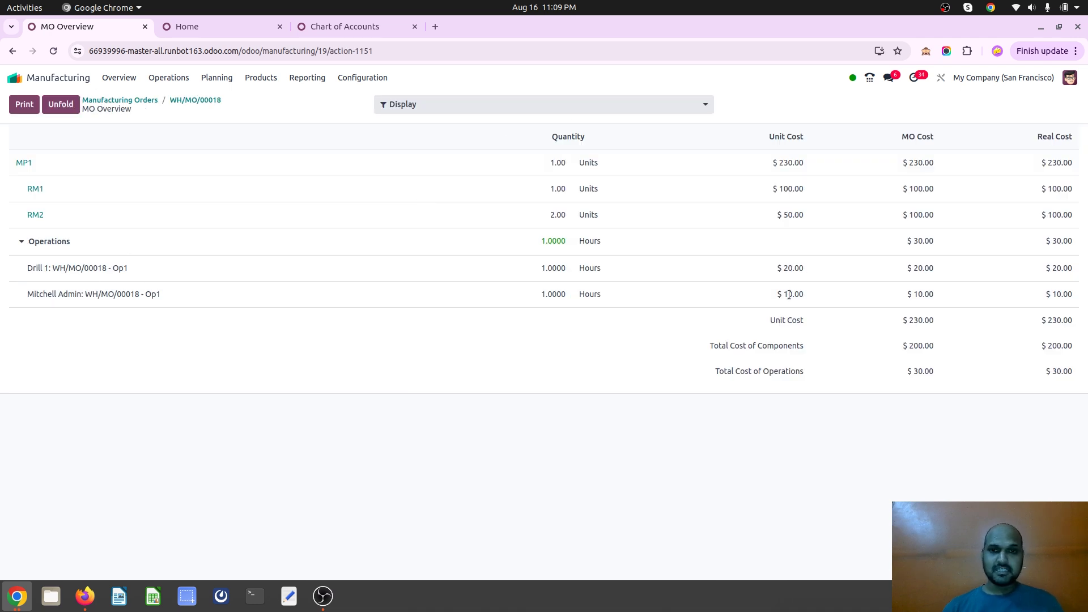
triple_click(782, 344)
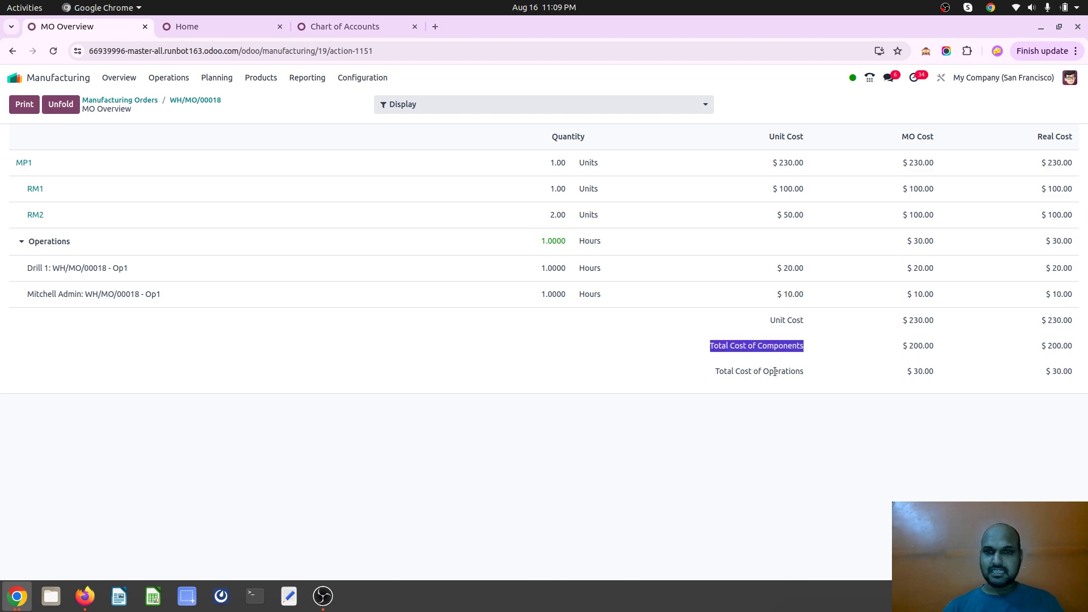
triple_click(774, 371)
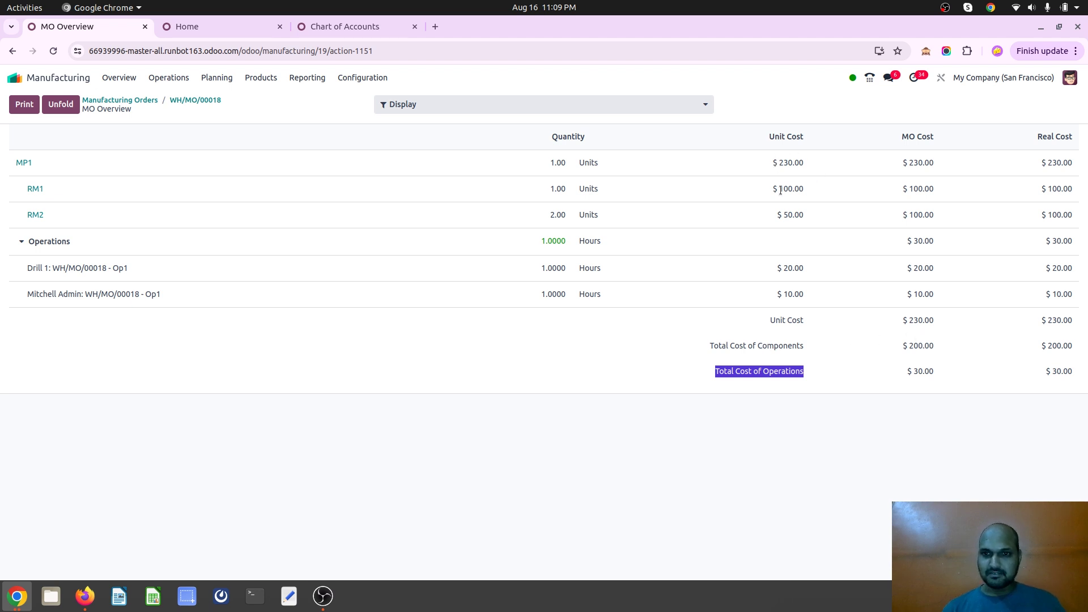
drag(781, 190, 805, 216)
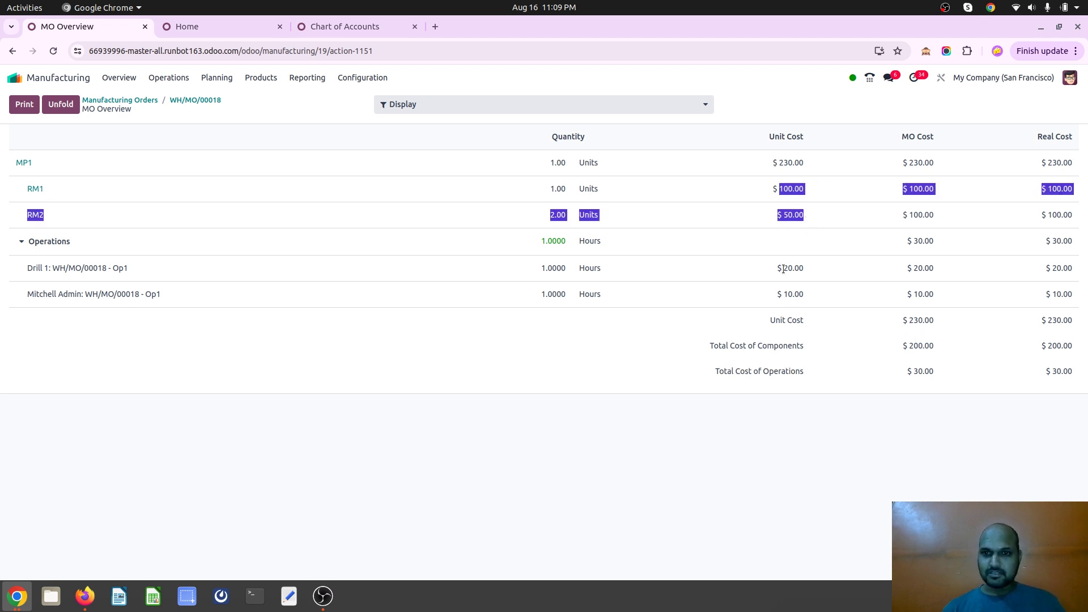
drag(784, 270, 808, 317)
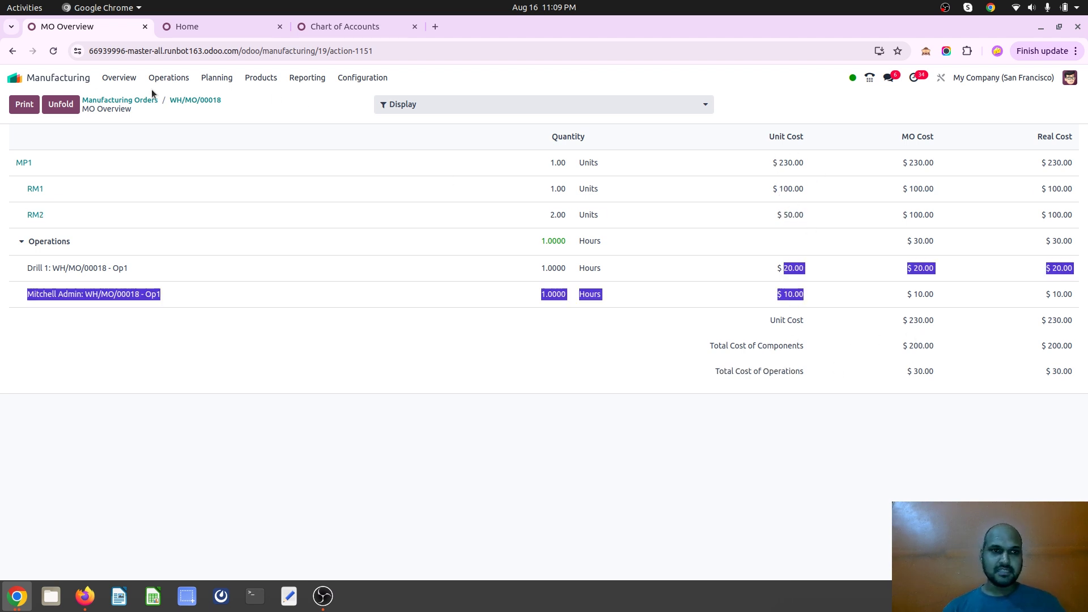
click(76, 79)
Open the General Ledger and locate the WH/MO/00018 stock valuation entry for RM1.
text(gener)
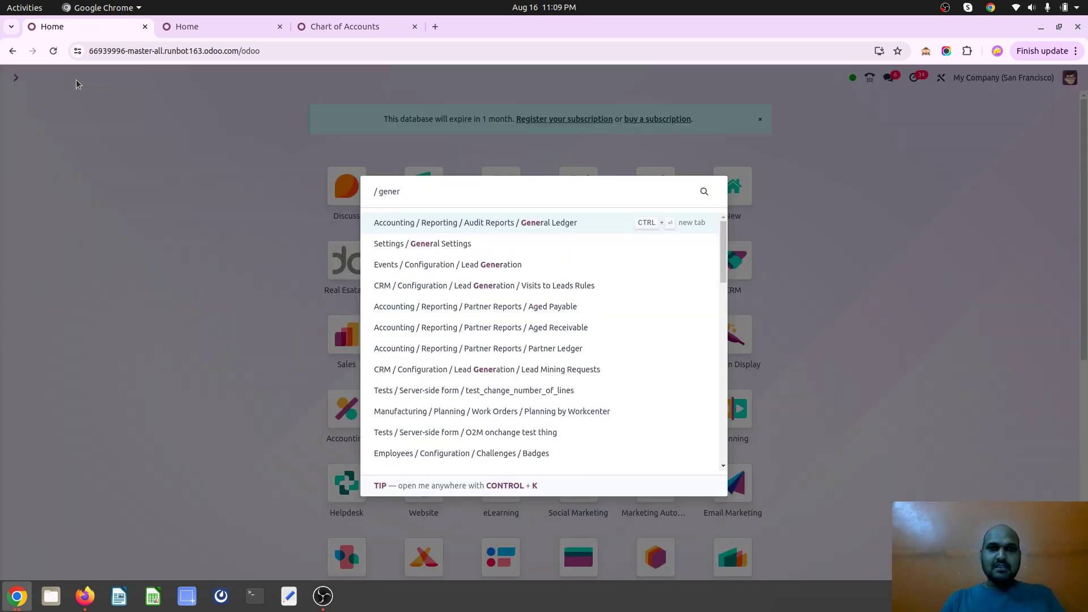
key(Return)
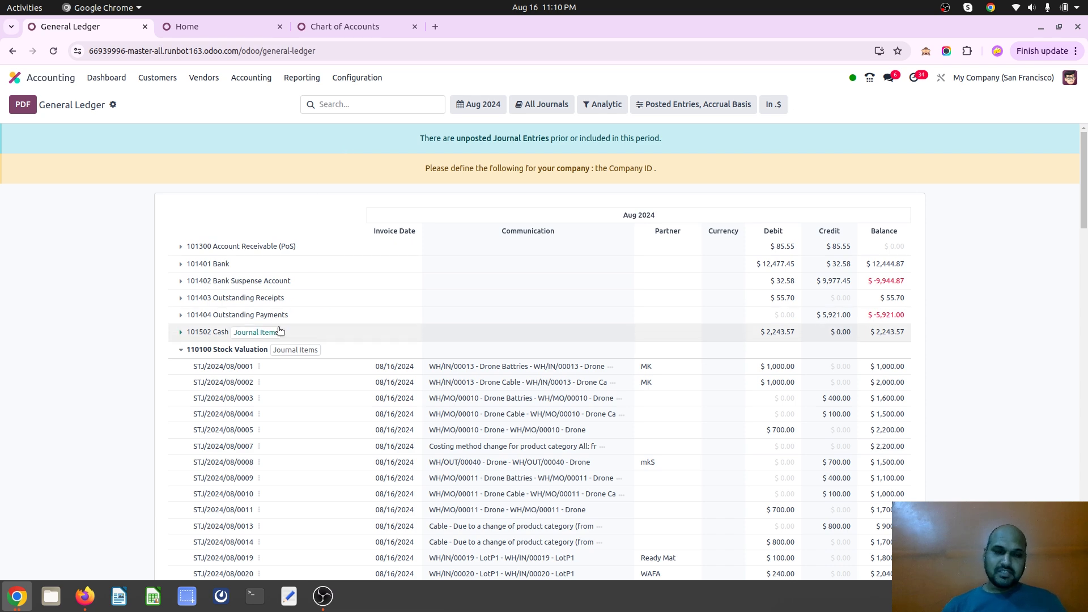
scroll(255, 227, down, 2)
scroll(255, 228, down, 7)
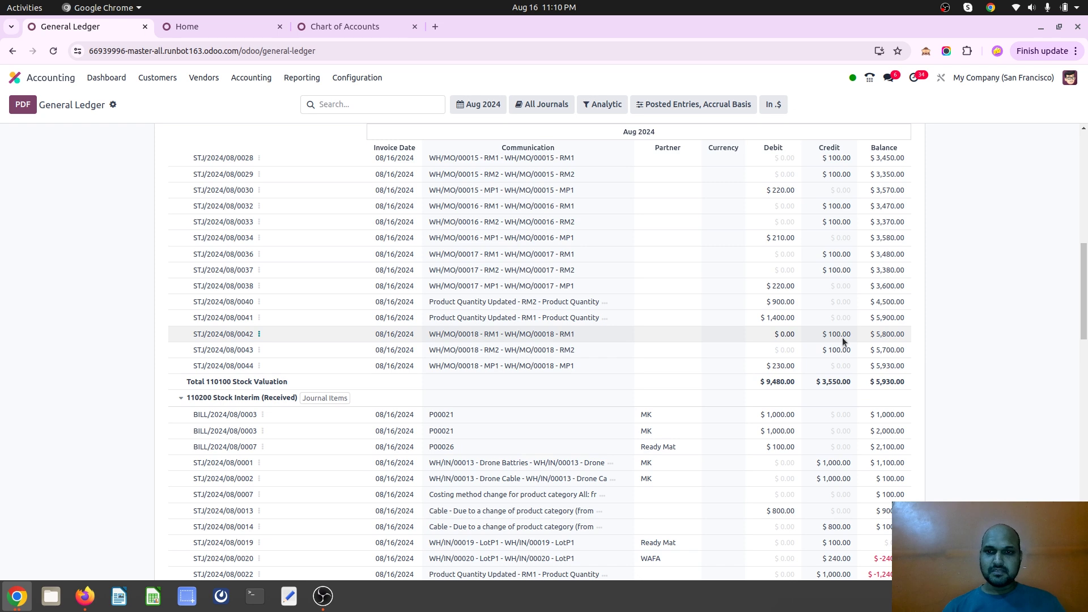
double_click(566, 334)
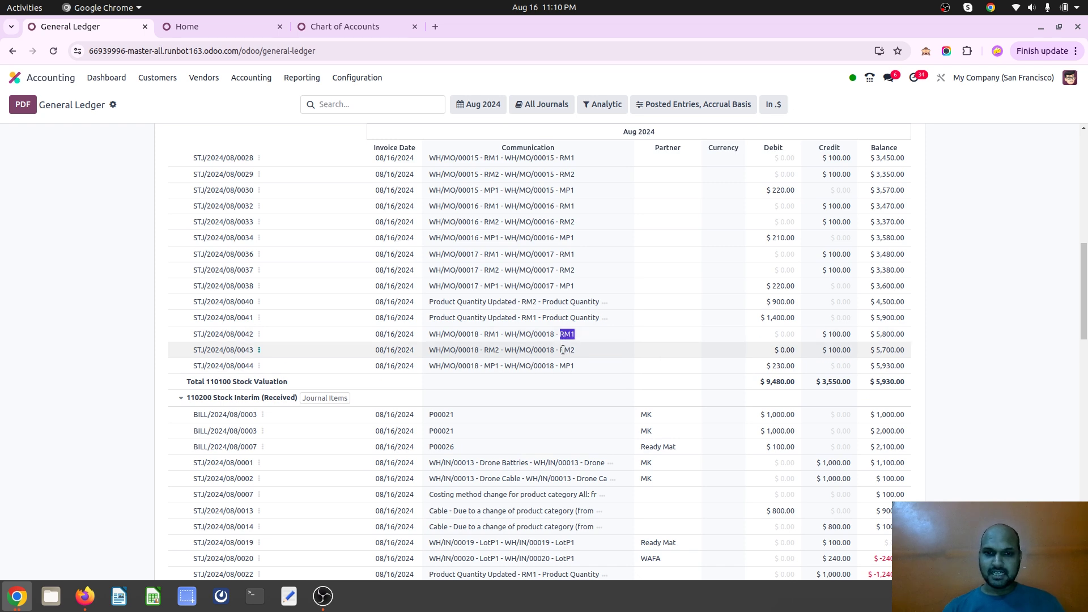
click(172, 26)
Open WH/MO/00018 from all manufacturing orders, view its Drill 1 work order, then return to the General Ledger.
text(manu)
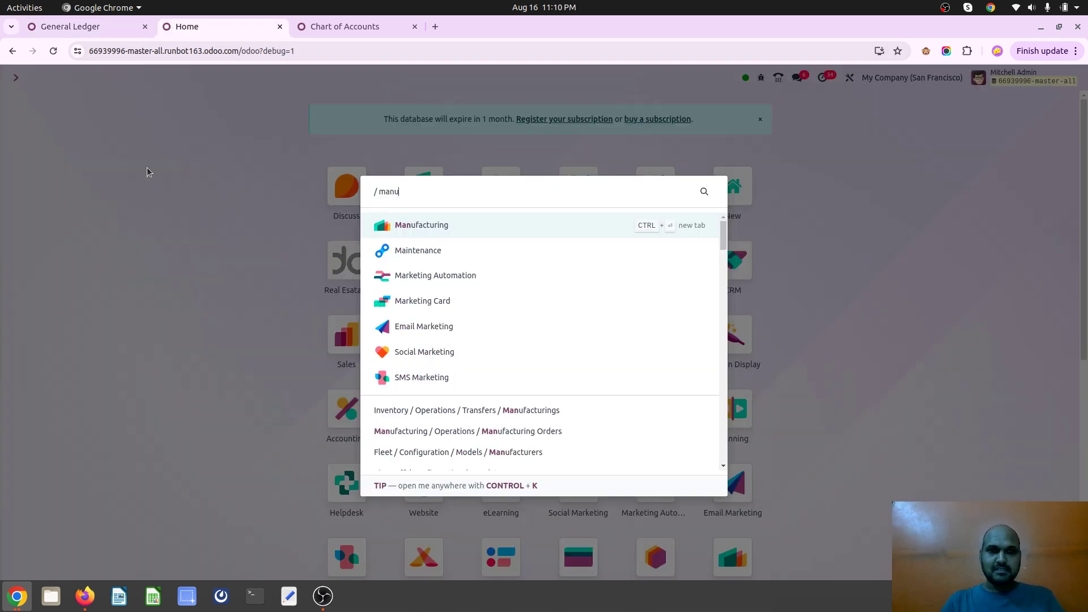
key(Escape)
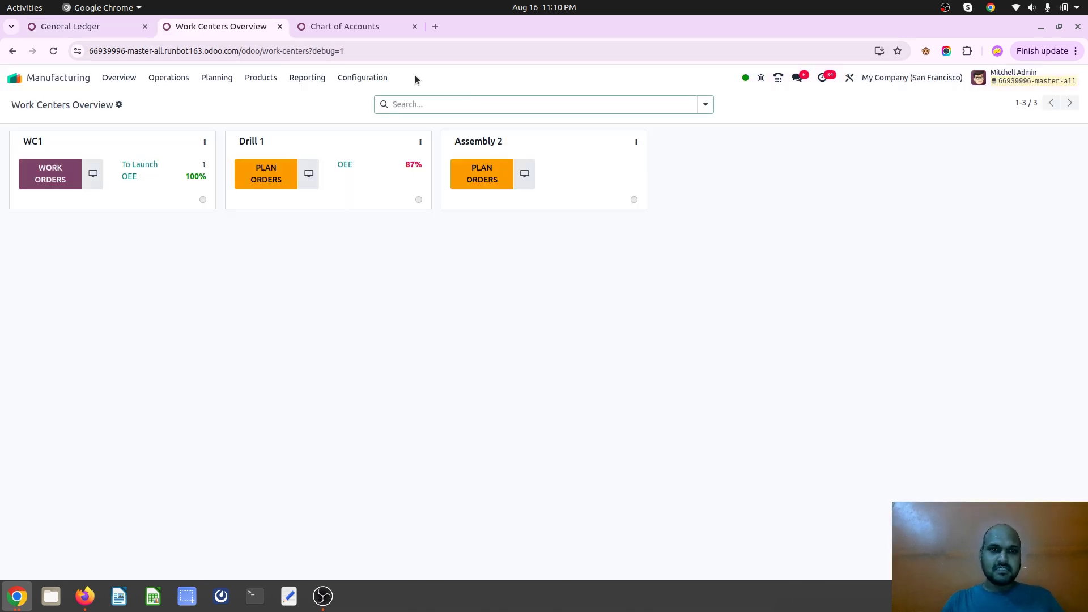
click(169, 78)
click(187, 97)
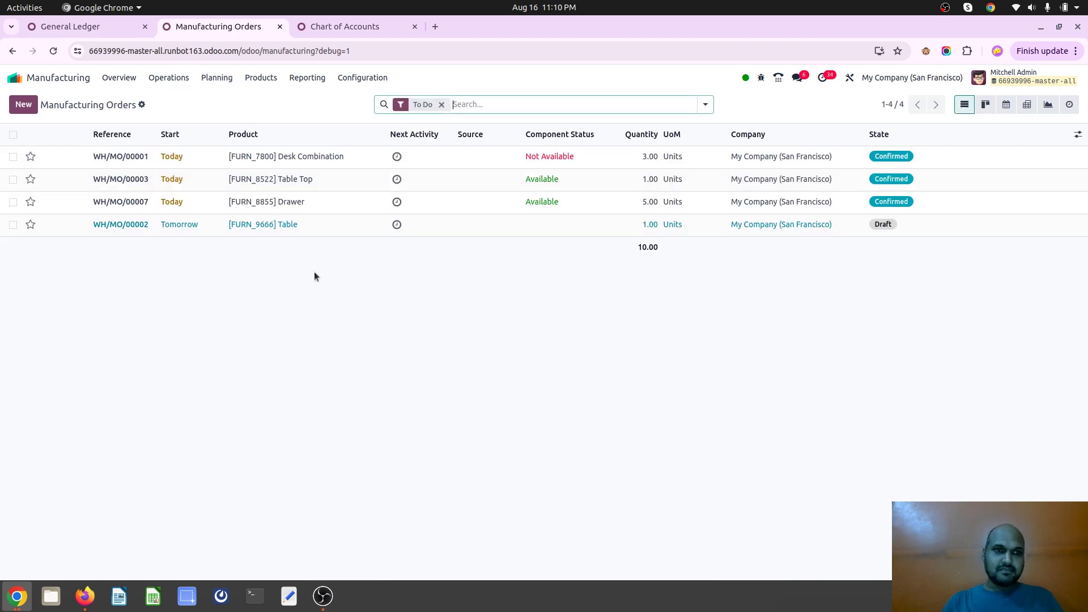
click(442, 104)
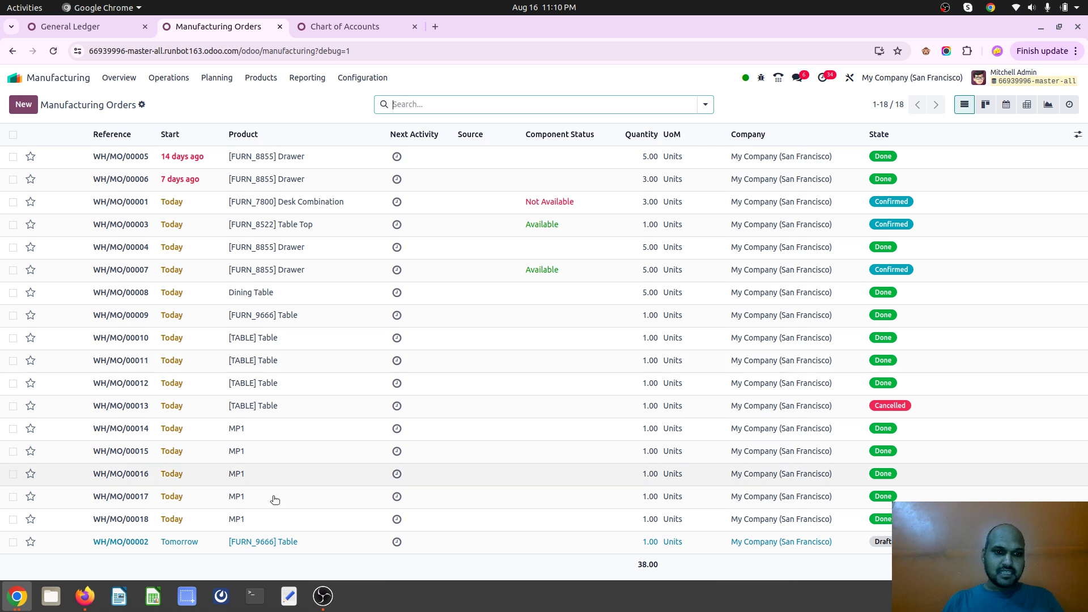
click(282, 519)
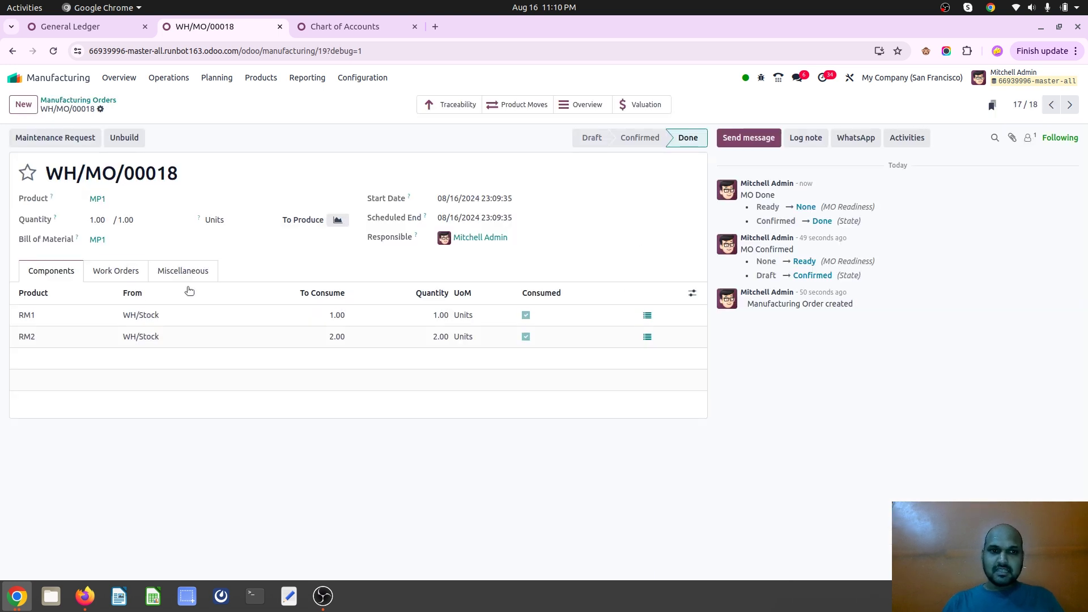
click(109, 276)
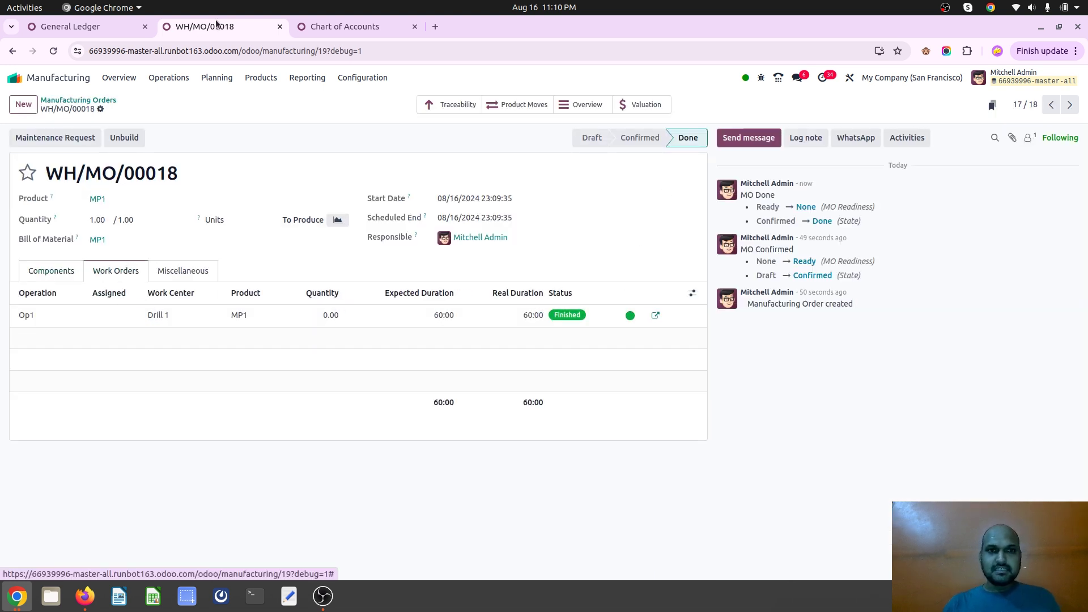
click(74, 26)
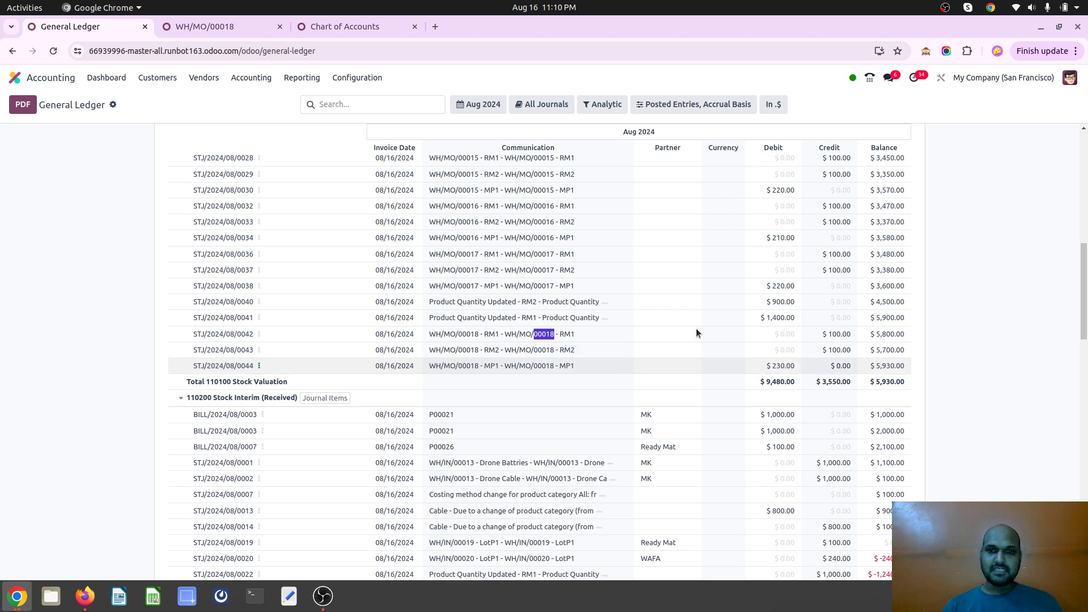
Inspect MO 00018's ledger entries: the 200.00 MP1 credit on STJ/2024/08/0044 and its Labour entry.
scroll(763, 453, down, 3)
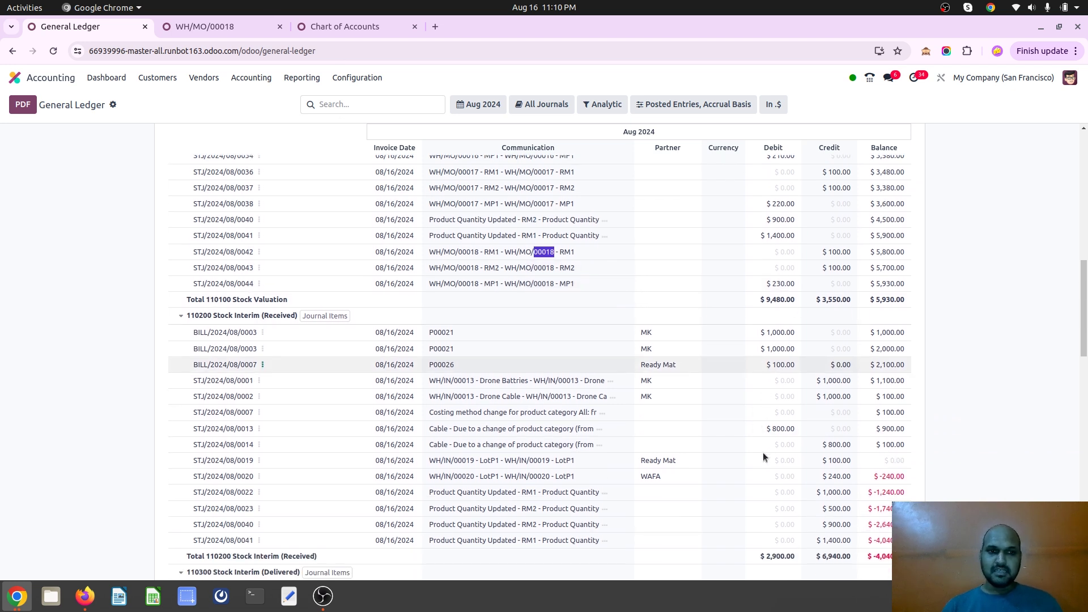
scroll(763, 457, down, 4)
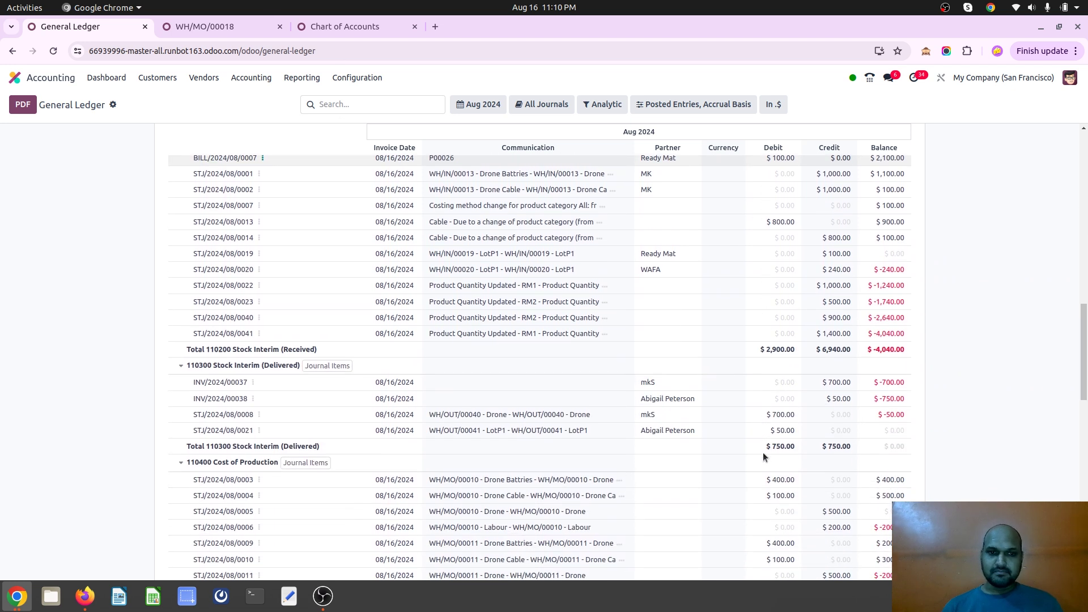
scroll(763, 453, down, 1)
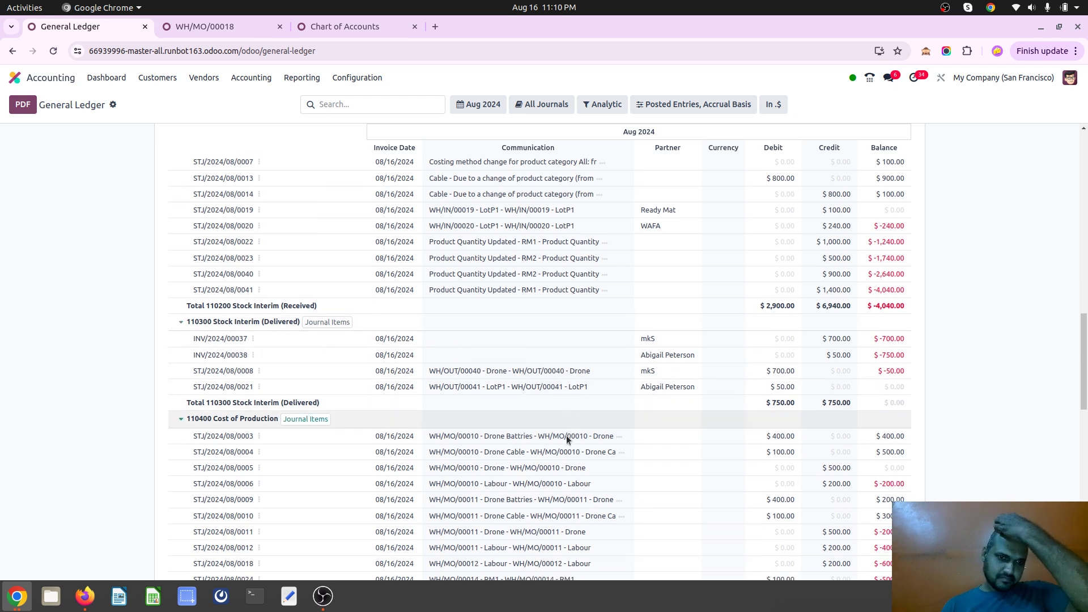
scroll(566, 436, down, 11)
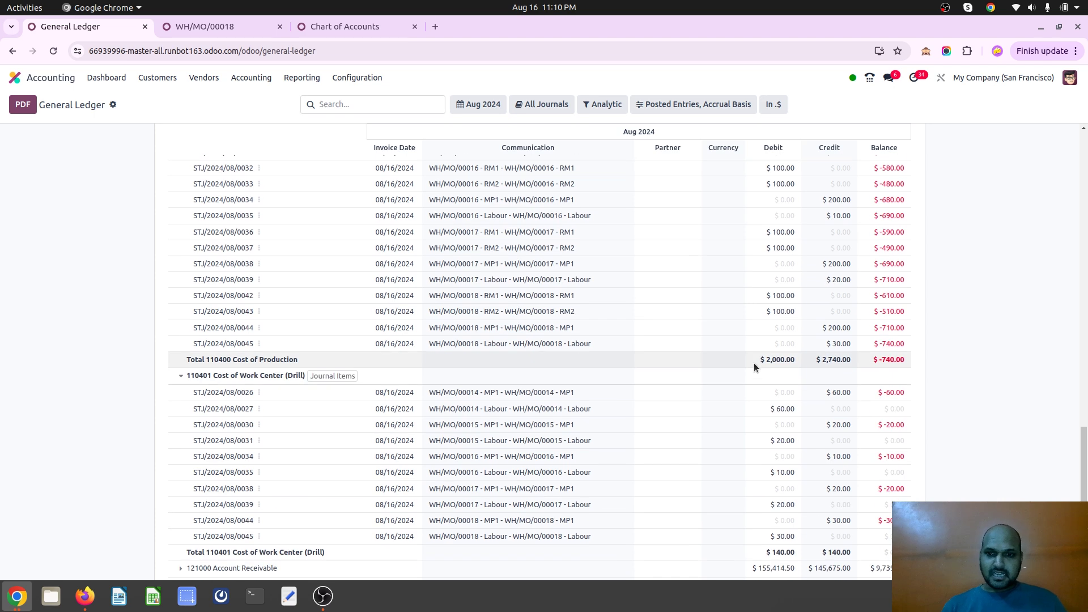
double_click(835, 328)
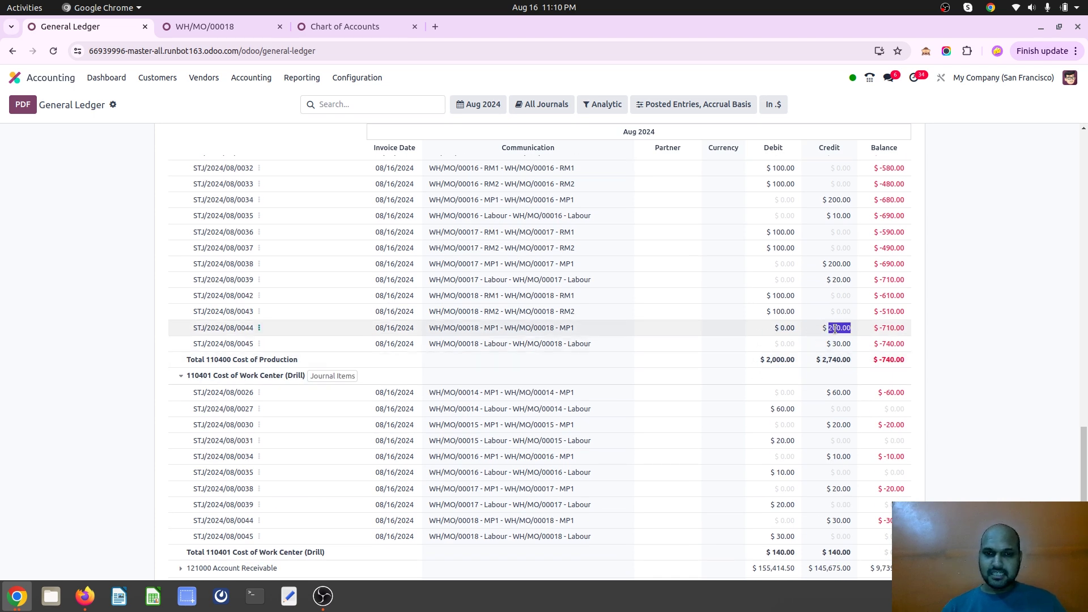
double_click(558, 329)
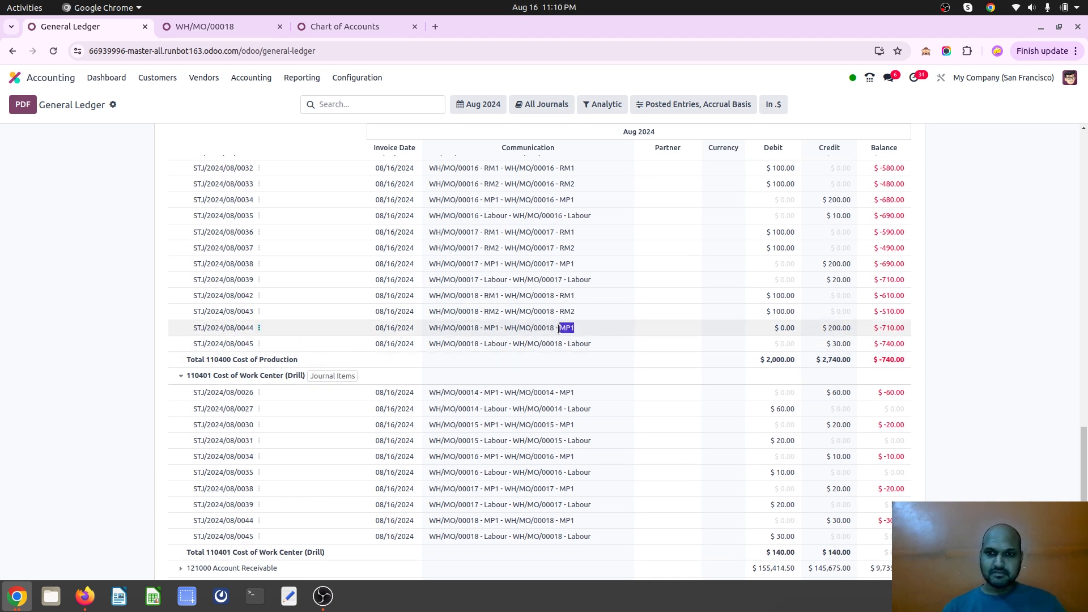
click(541, 297)
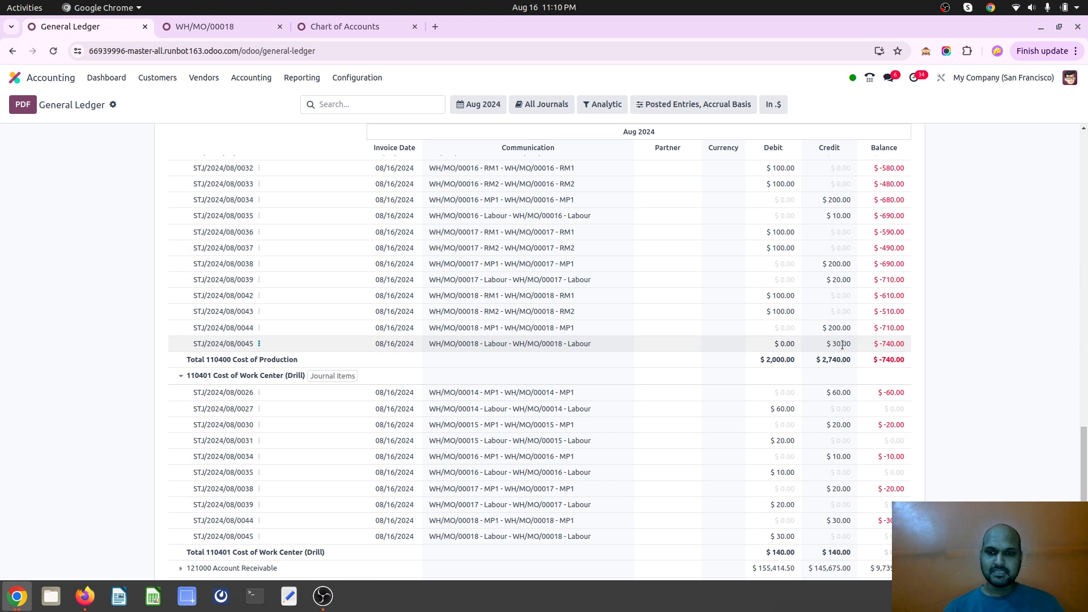
double_click(580, 344)
scroll(575, 406, down, 4)
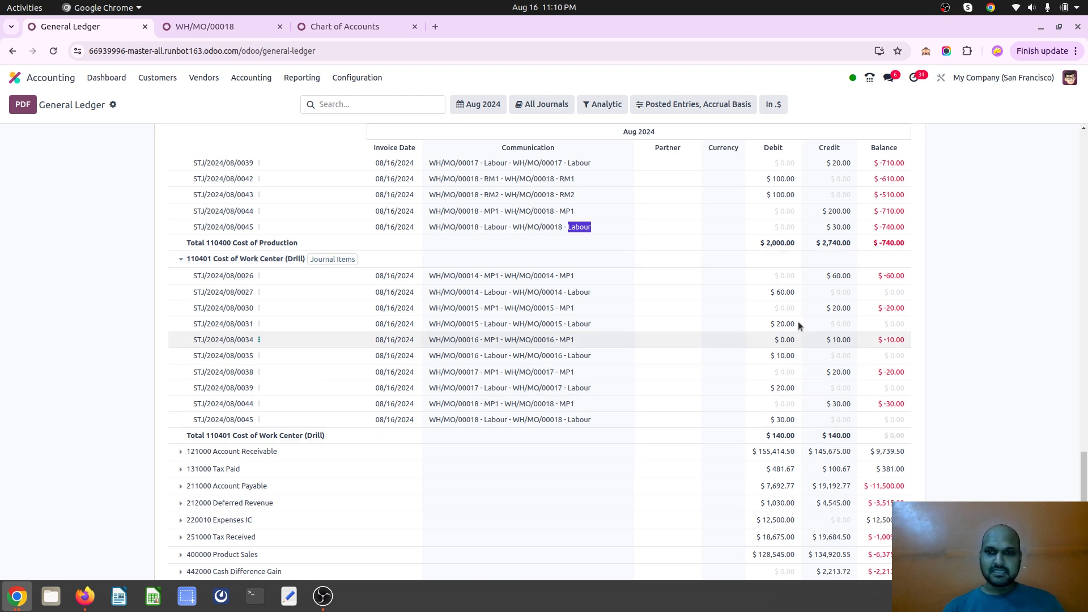
click(555, 410)
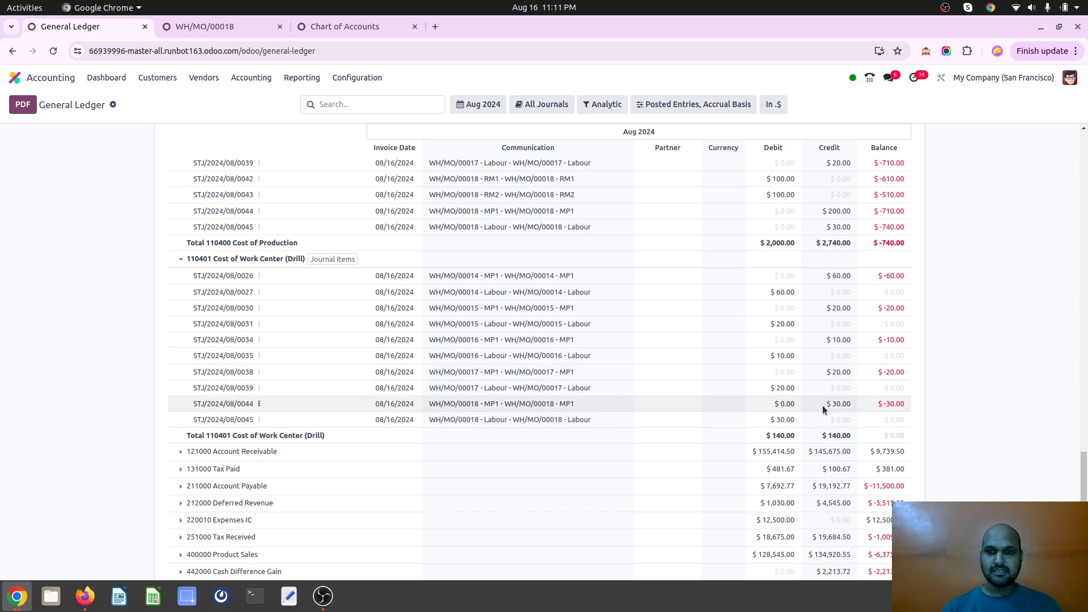
Highlight the 230.00 debit for finished MP1, then return to order WH/MO/00018.
scroll(621, 353, up, 2)
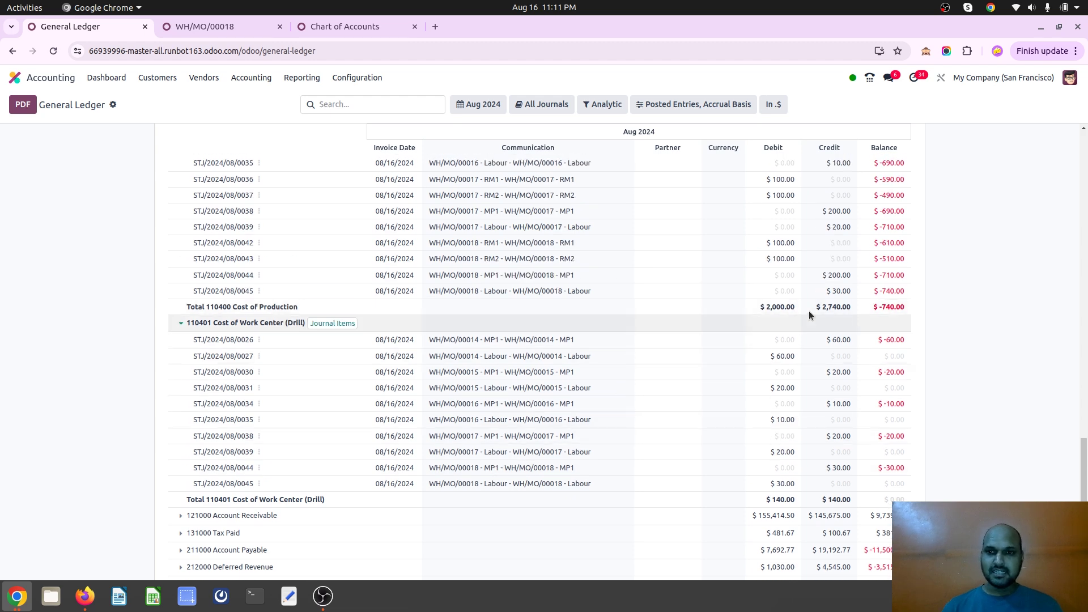
drag(829, 276, 905, 278)
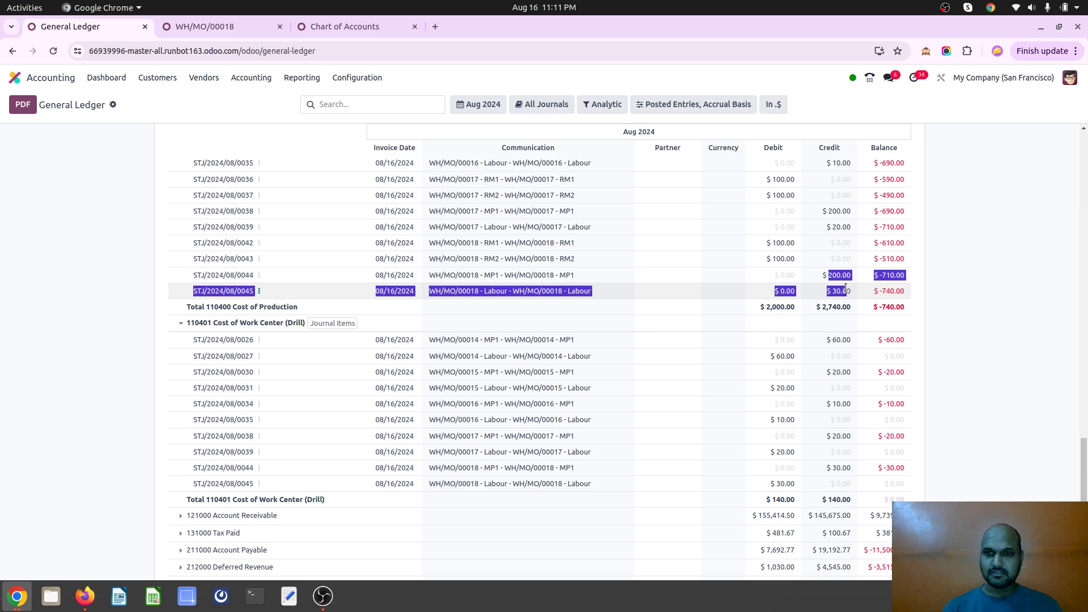
scroll(744, 265, up, 5)
scroll(744, 267, up, 3)
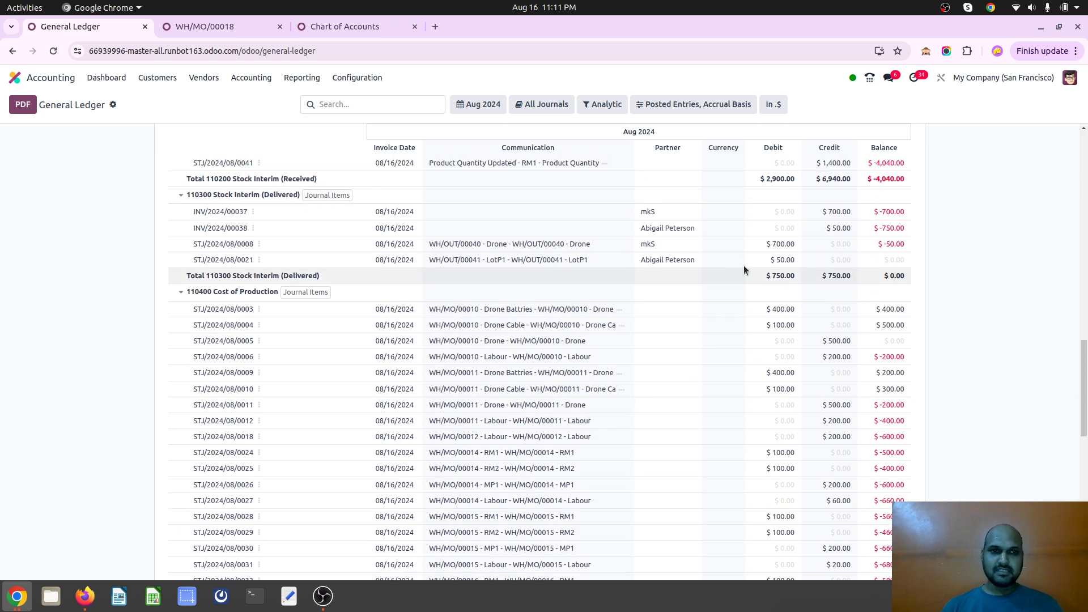
scroll(744, 269, up, 1)
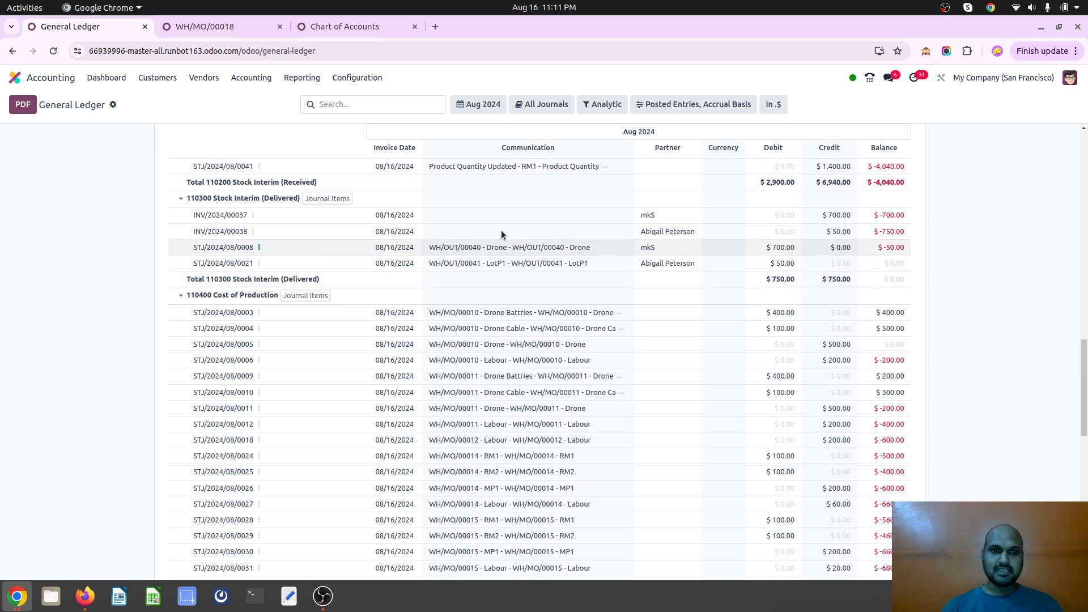
scroll(563, 220, up, 5)
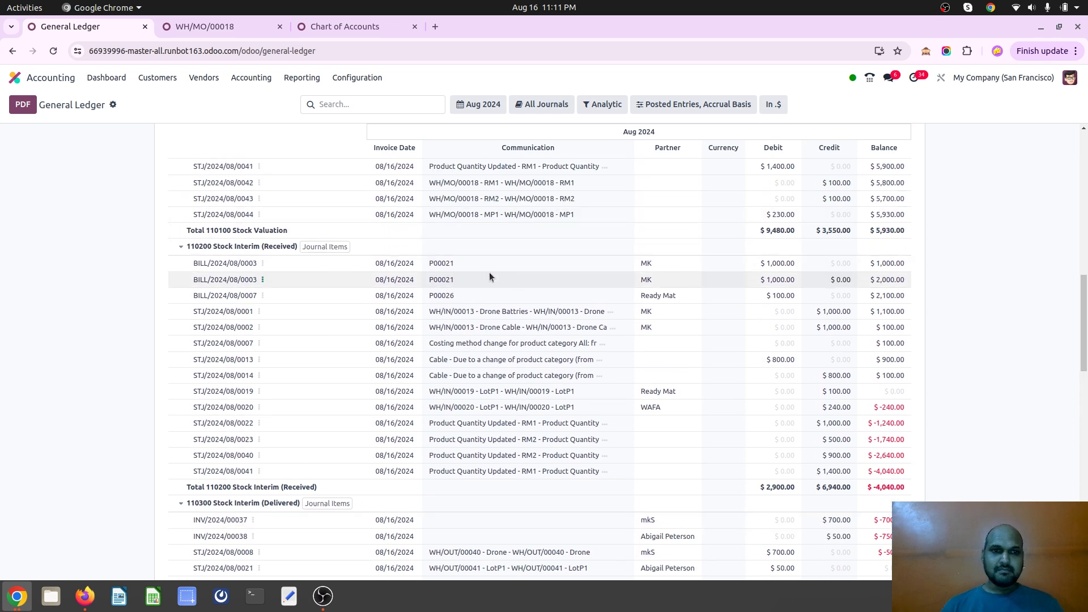
scroll(475, 256, up, 5)
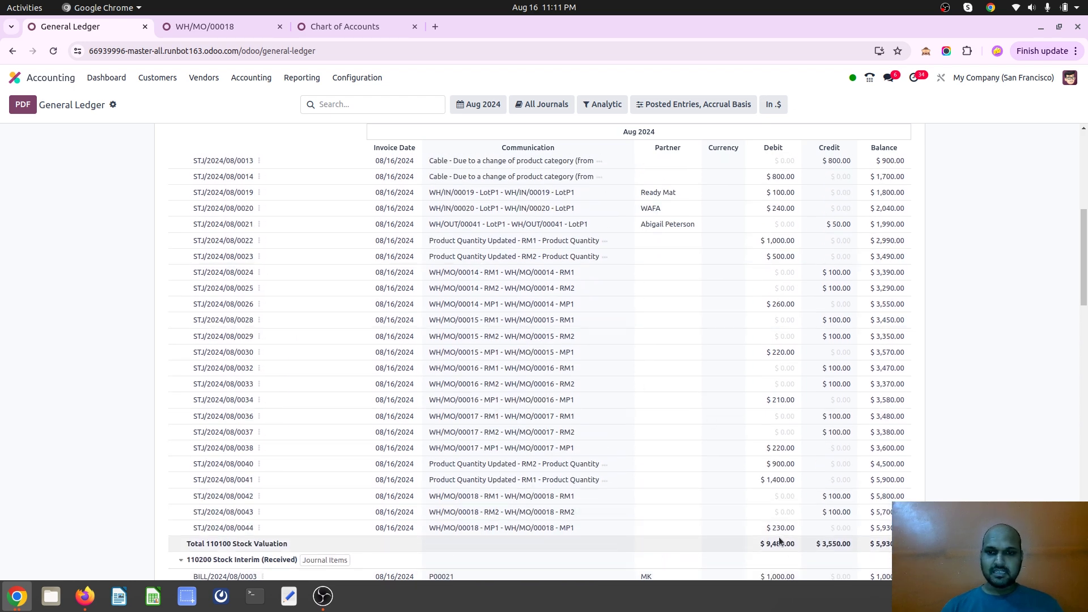
double_click(781, 528)
scroll(778, 528, down, 2)
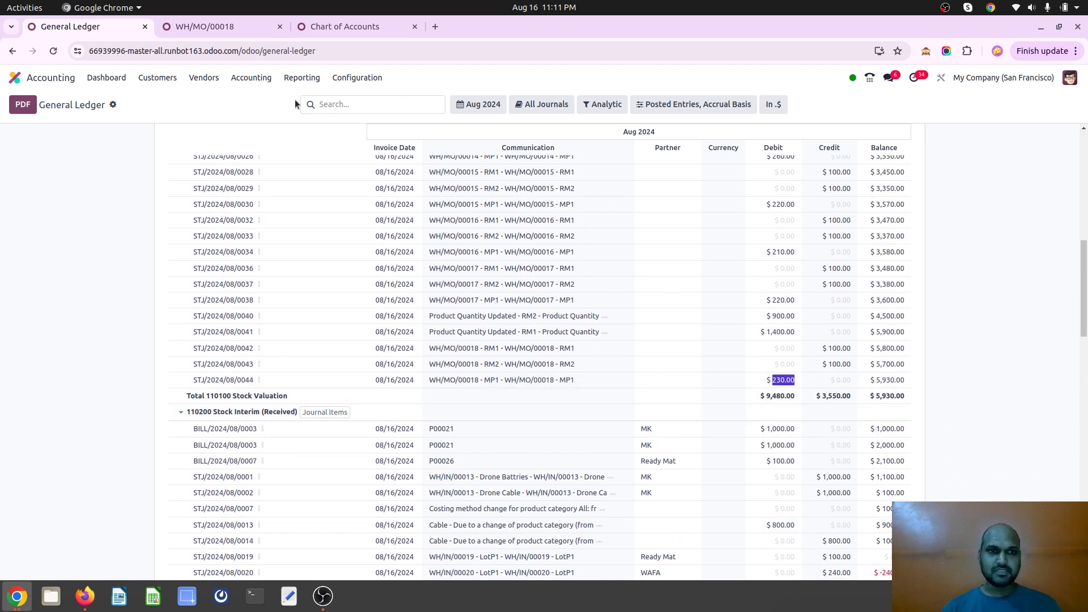
click(221, 27)
Create a new manufacturing order using the MP1 BoM2 bill of materials with two work orders.
click(101, 109)
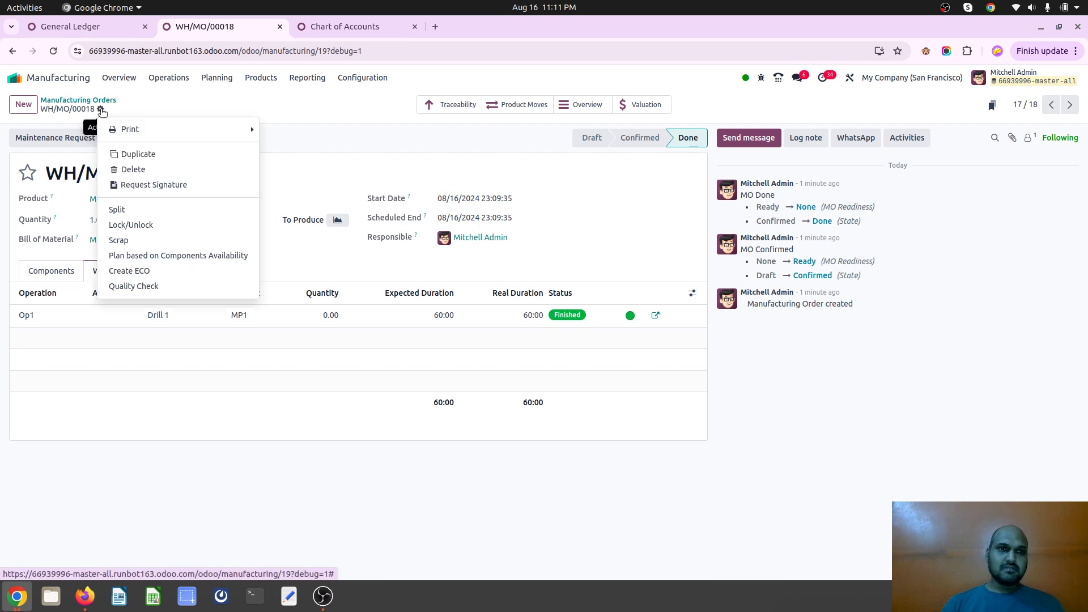
key(Escape)
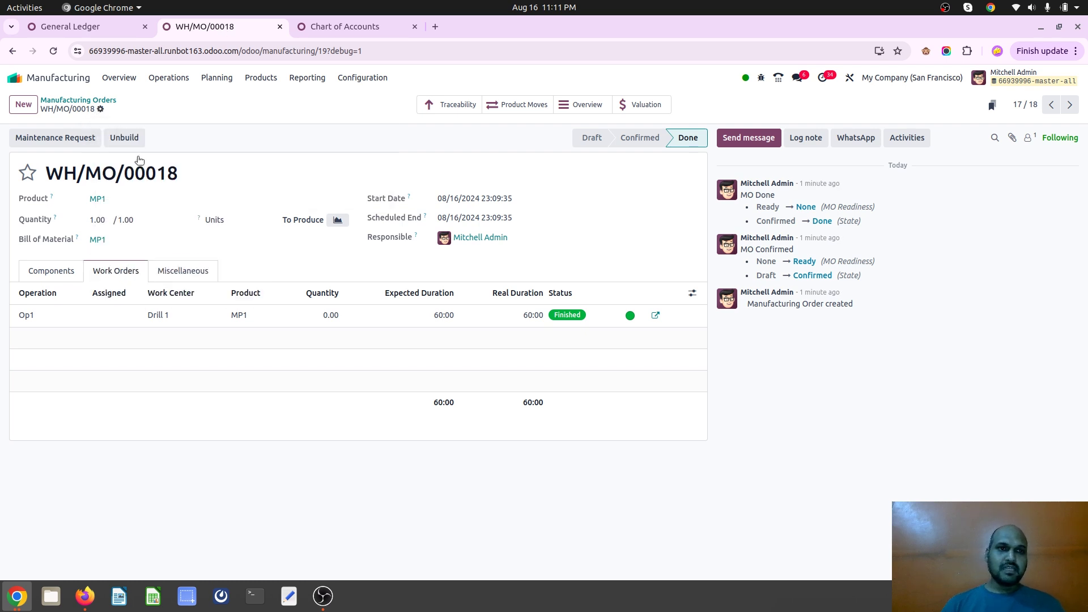
key(alt+c)
click(155, 239)
click(142, 276)
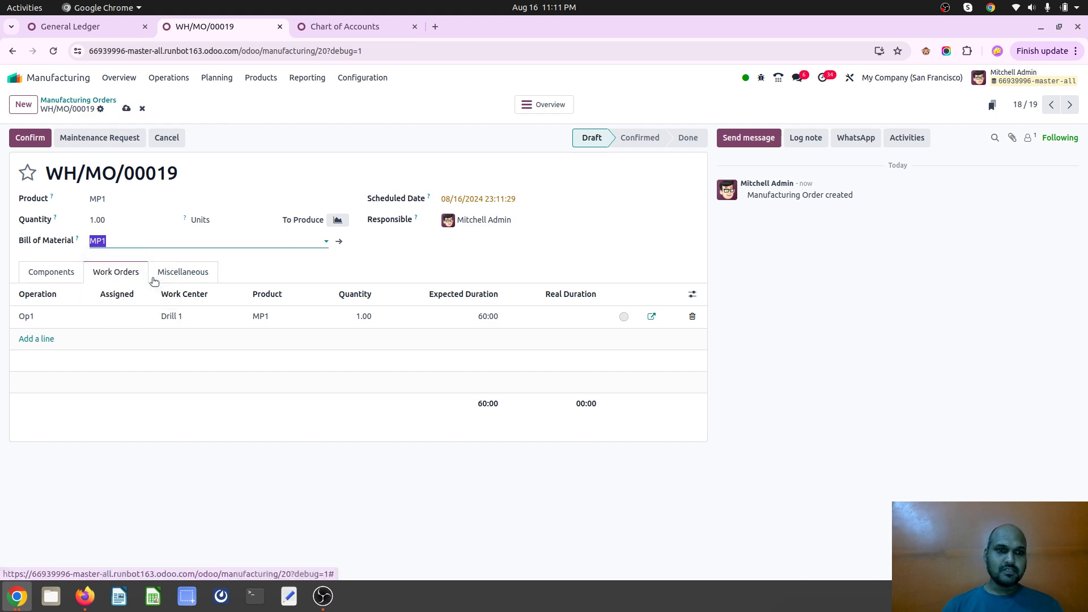
click(63, 274)
click(113, 274)
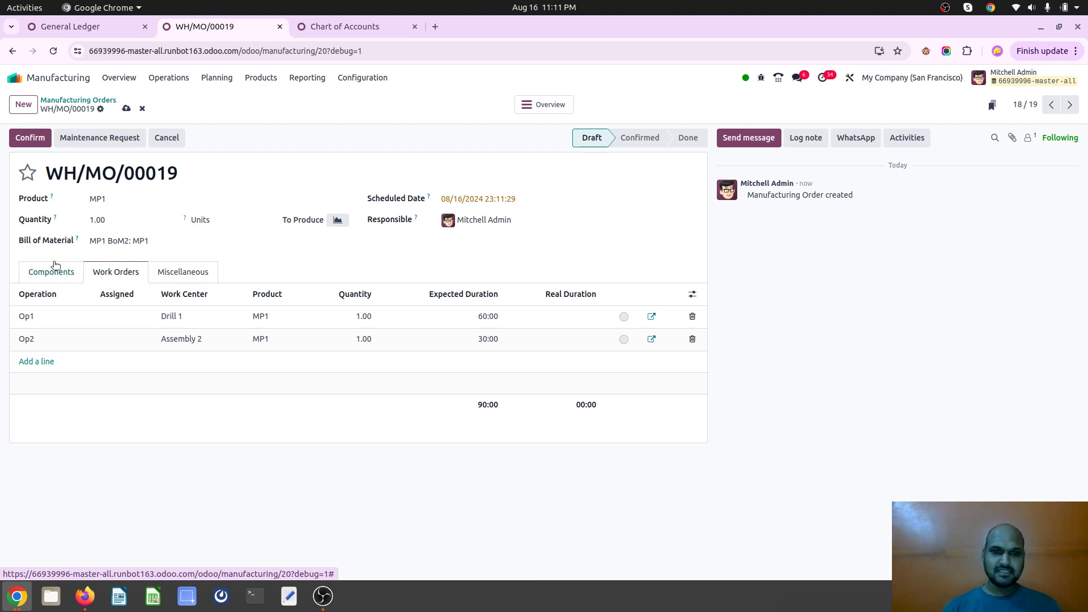
Confirm and plan WH/MO/00019, then bring up the Chart of Accounts.
click(55, 267)
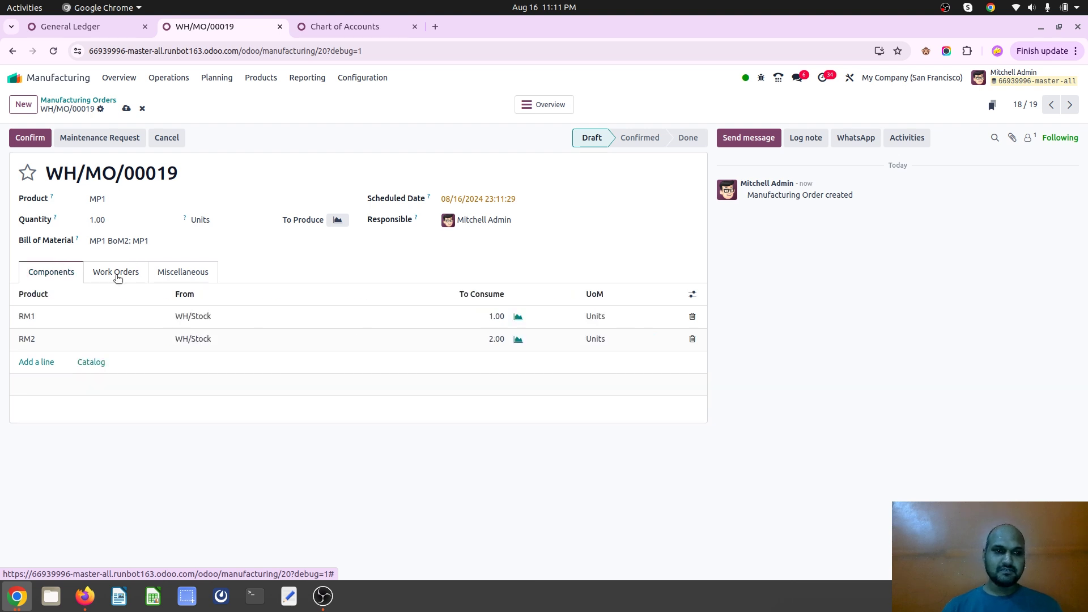
click(29, 137)
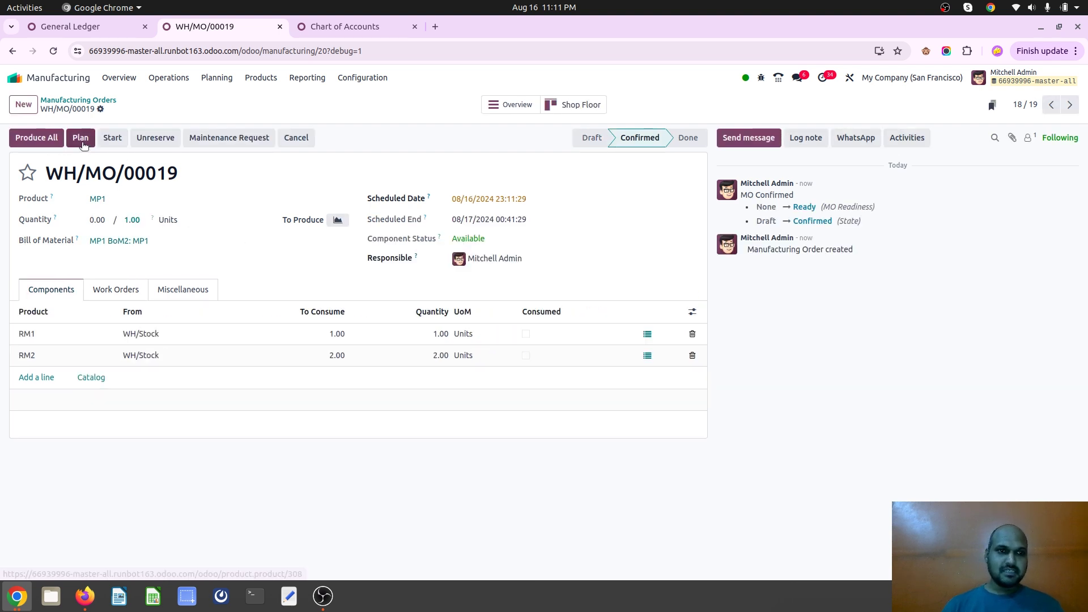
click(81, 144)
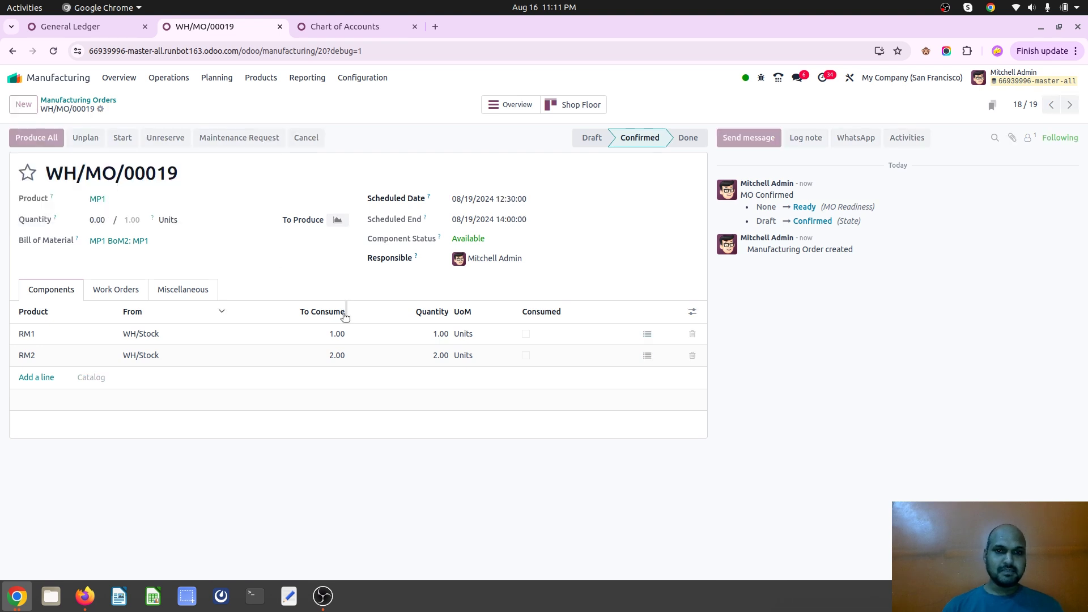
click(338, 28)
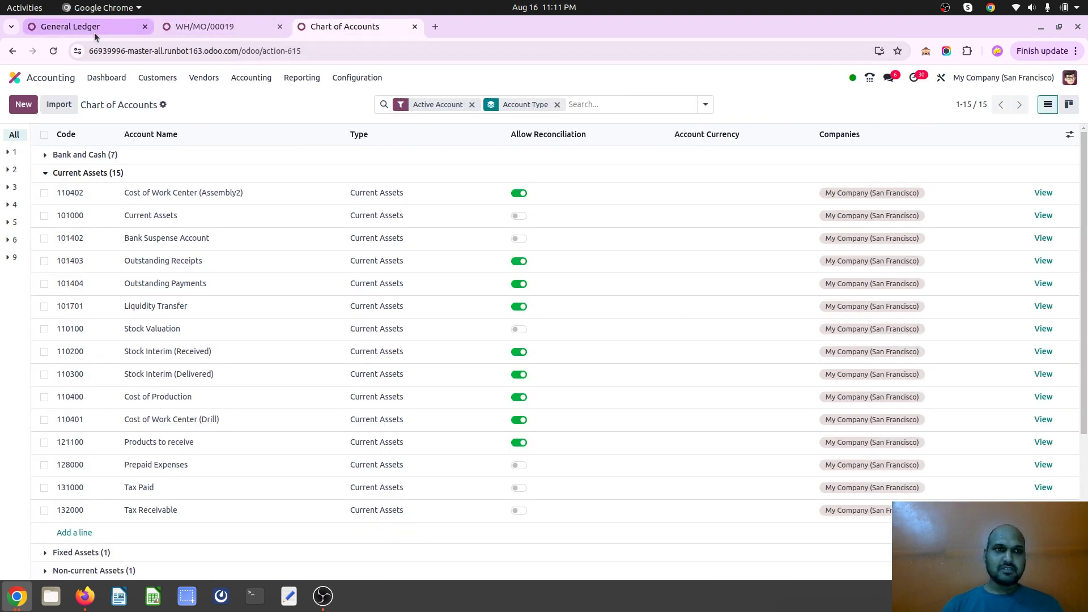
Reload the General Ledger to find WH/MO/00019's valuation entries, then go back to that order.
click(92, 32)
click(391, 51)
key(Return)
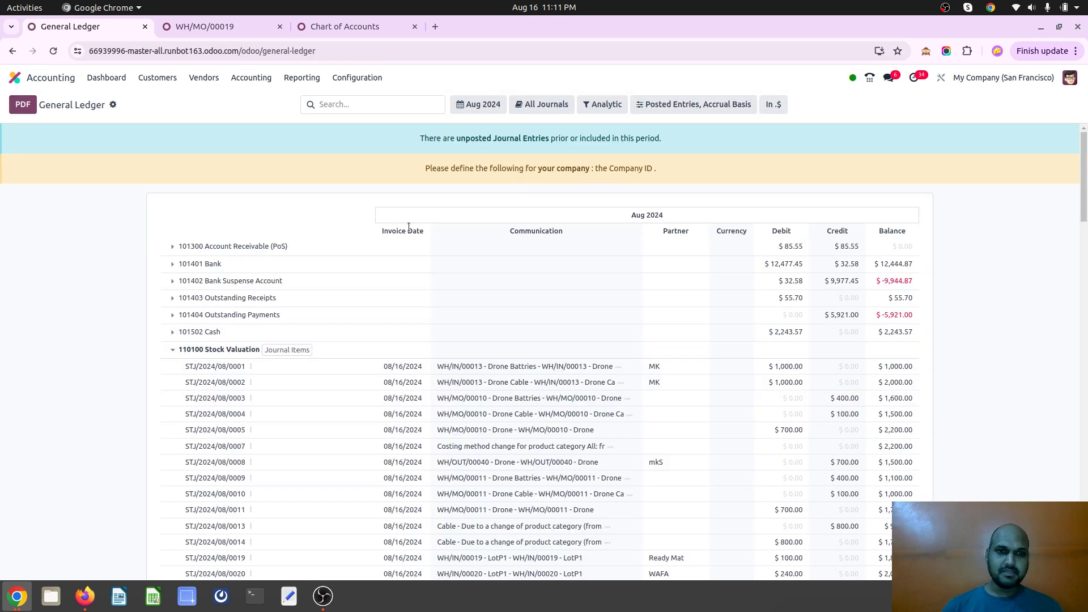
scroll(427, 317, down, 8)
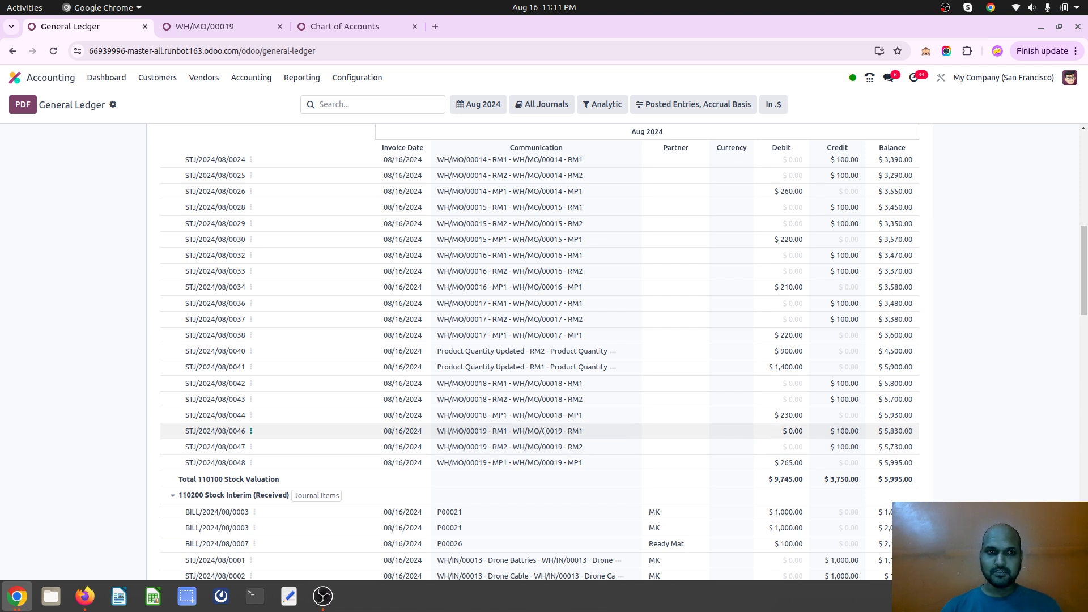
click(210, 23)
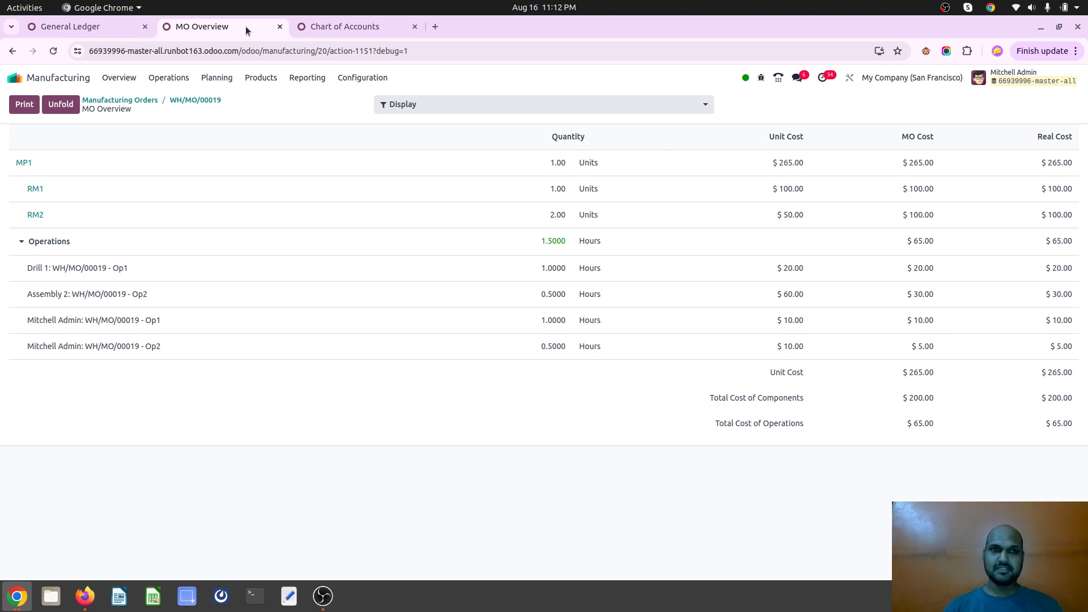
Mark WH/MO/00019's 200.00 components total and 65.00 operations total in the MO Overview.
click(71, 27)
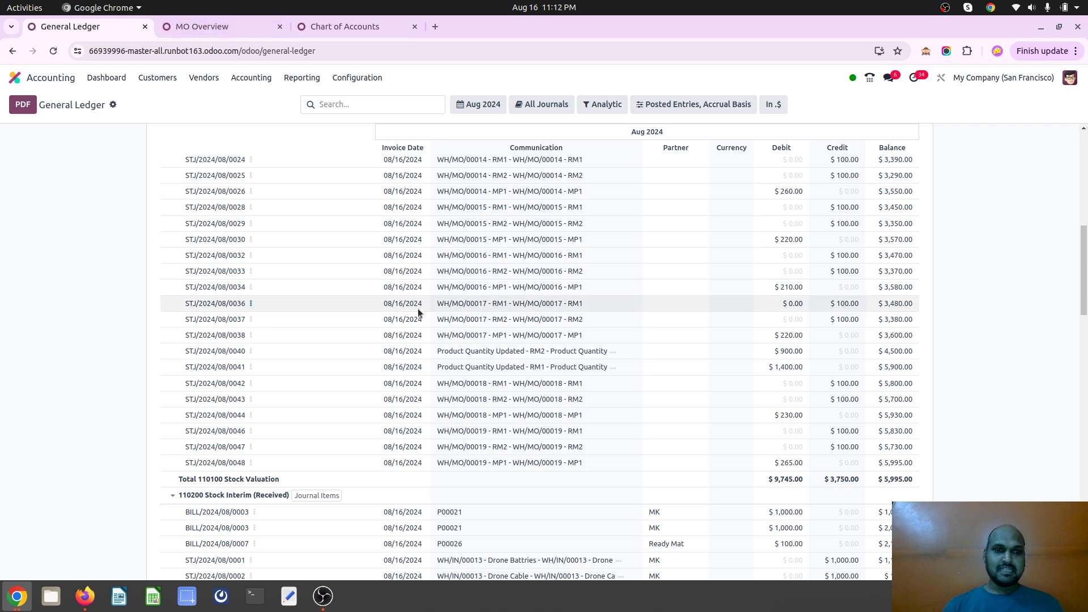
scroll(418, 312, down, 3)
key(ctrl+Tab)
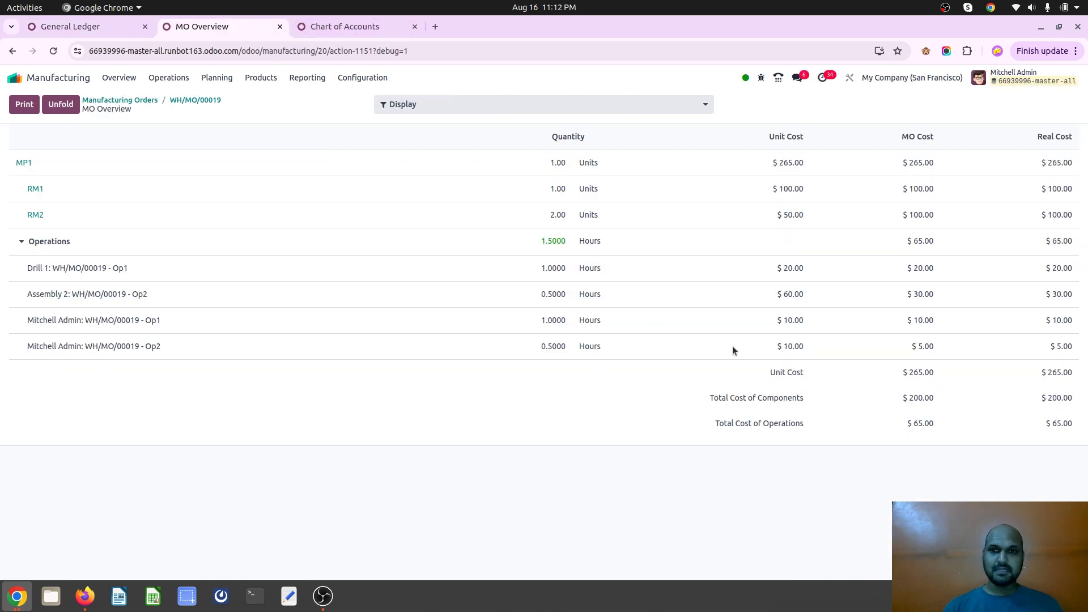
double_click(919, 399)
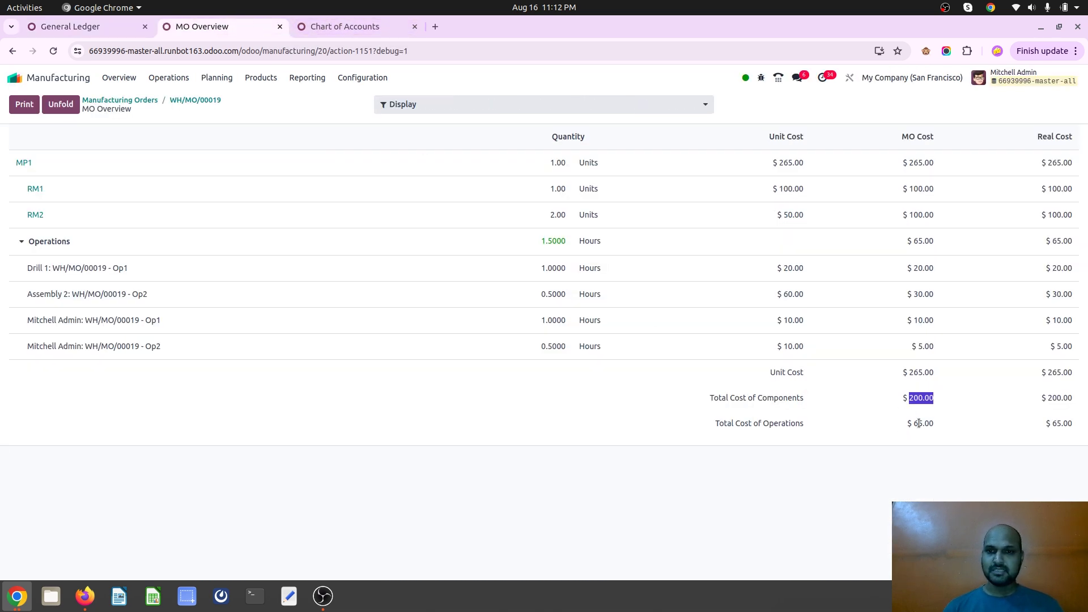
double_click(921, 423)
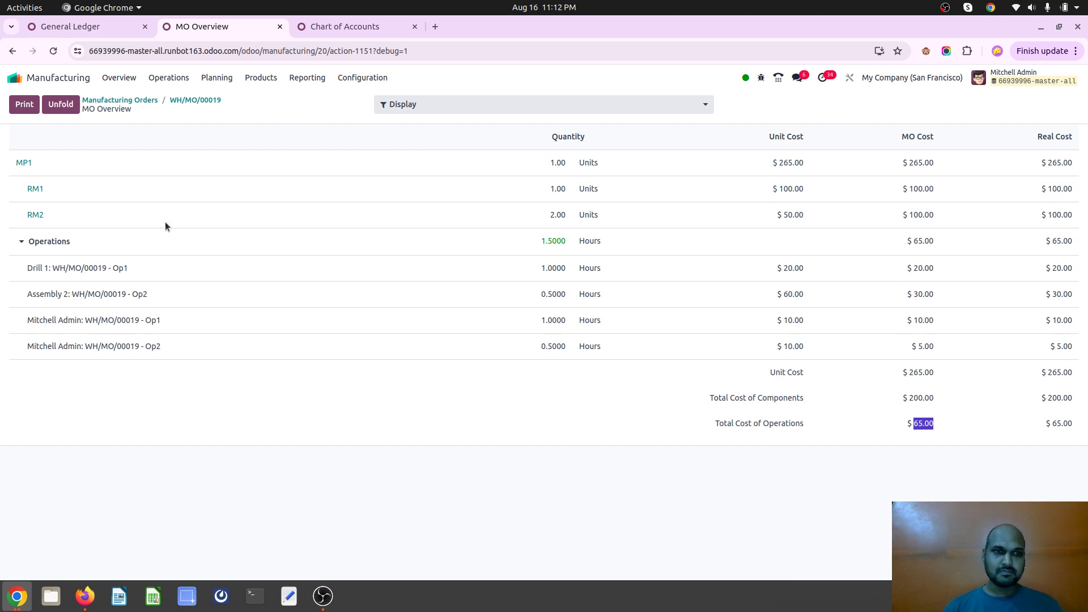
click(107, 26)
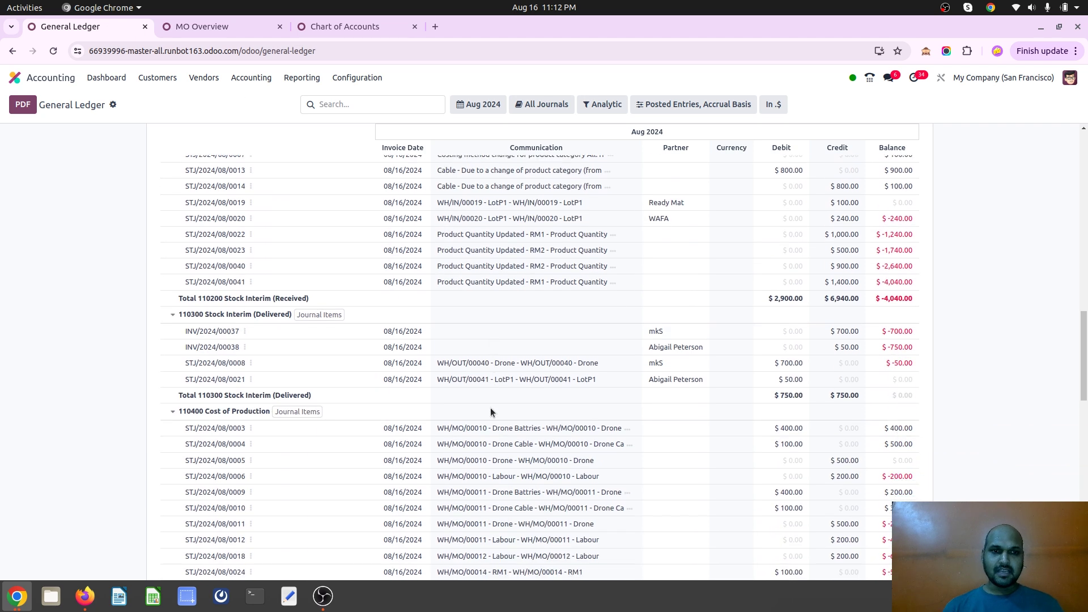
Expand ledger account 110402 Cost of Work Center (Assembly2) to see its $35.00 entries.
scroll(491, 407, down, 10)
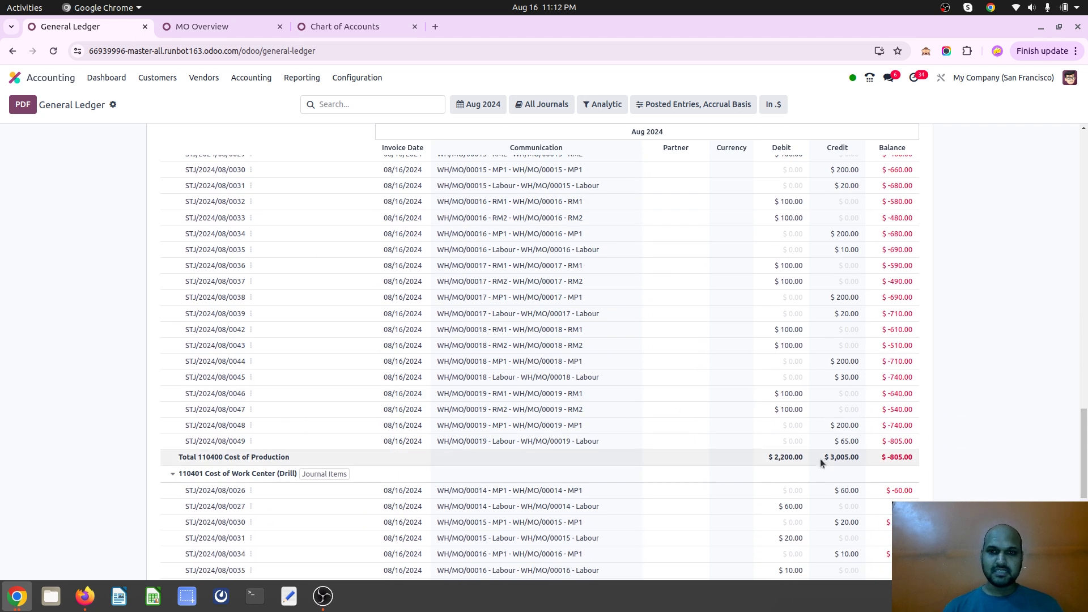
scroll(845, 436, down, 1)
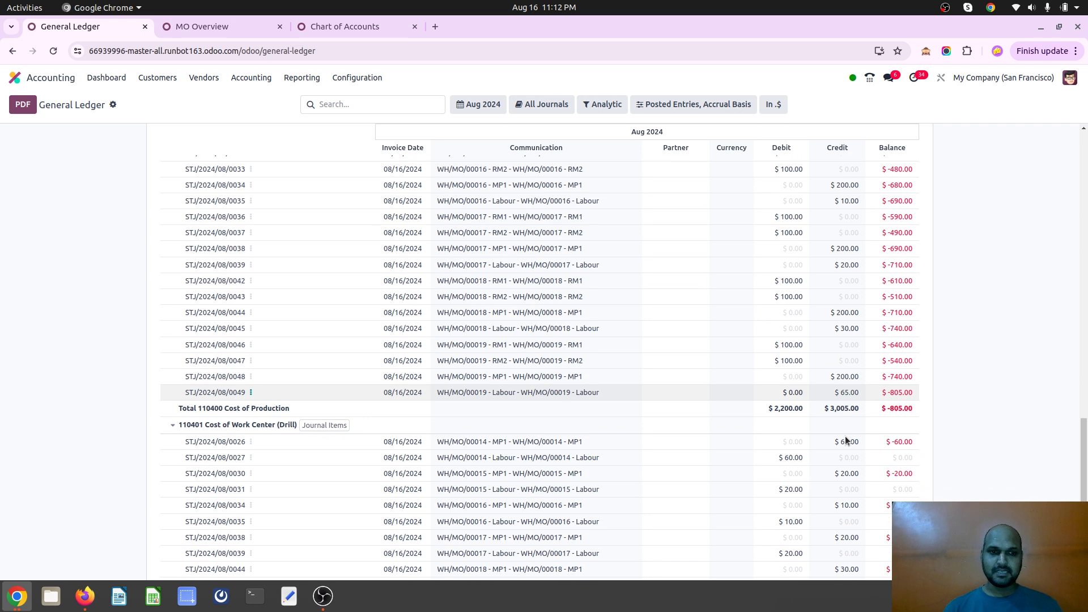
scroll(846, 436, down, 3)
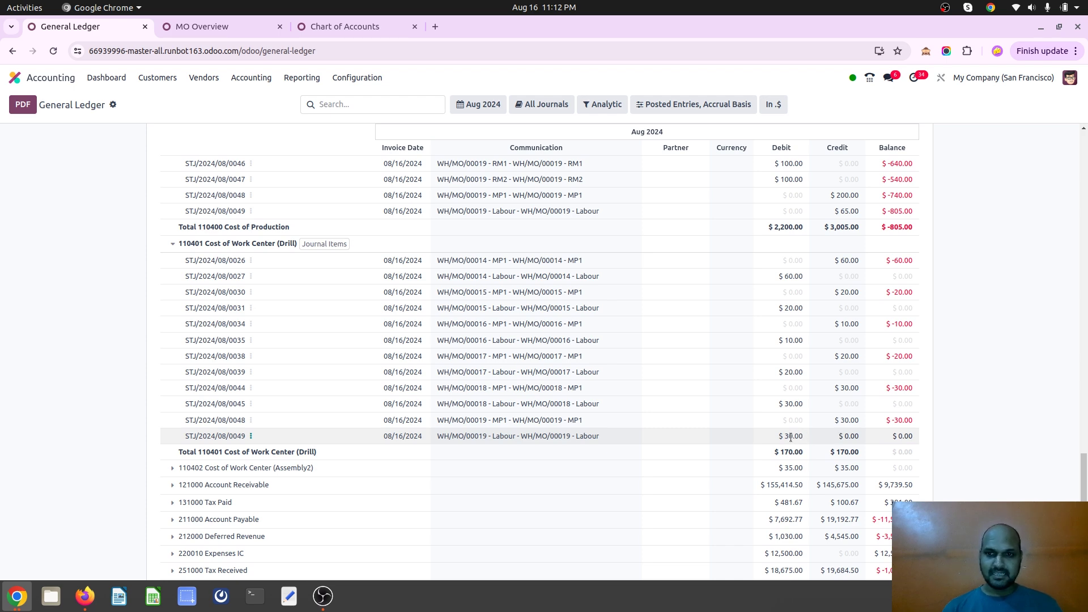
scroll(655, 452, down, 3)
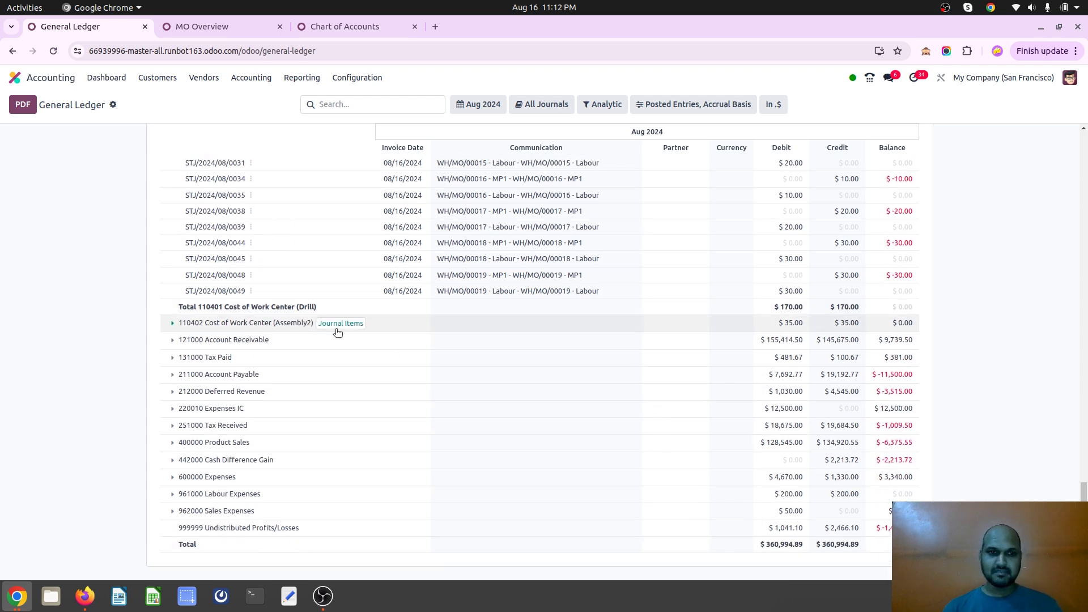
click(255, 323)
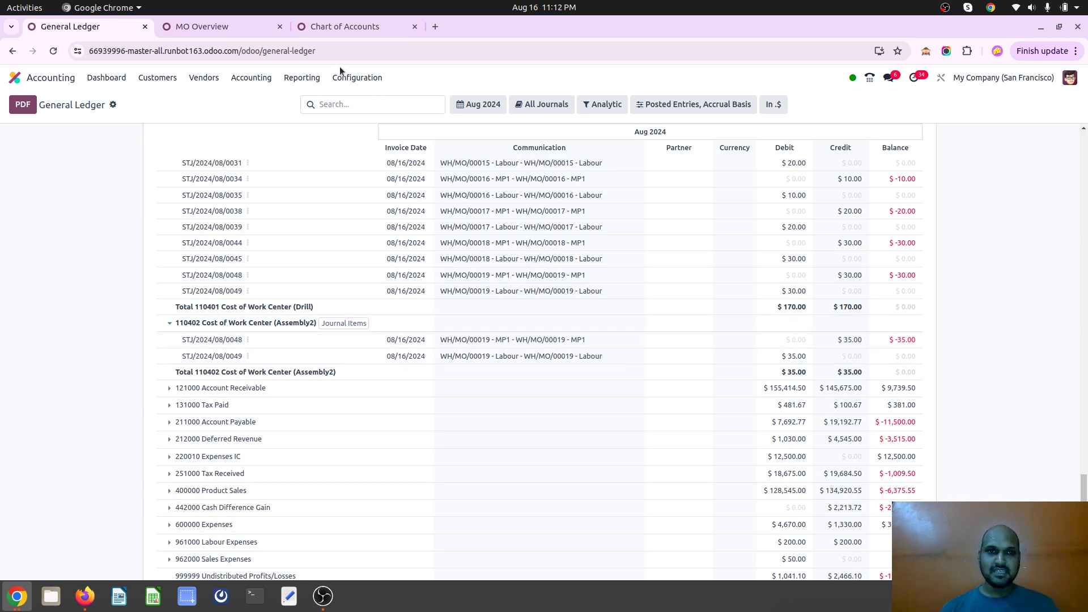
click(208, 25)
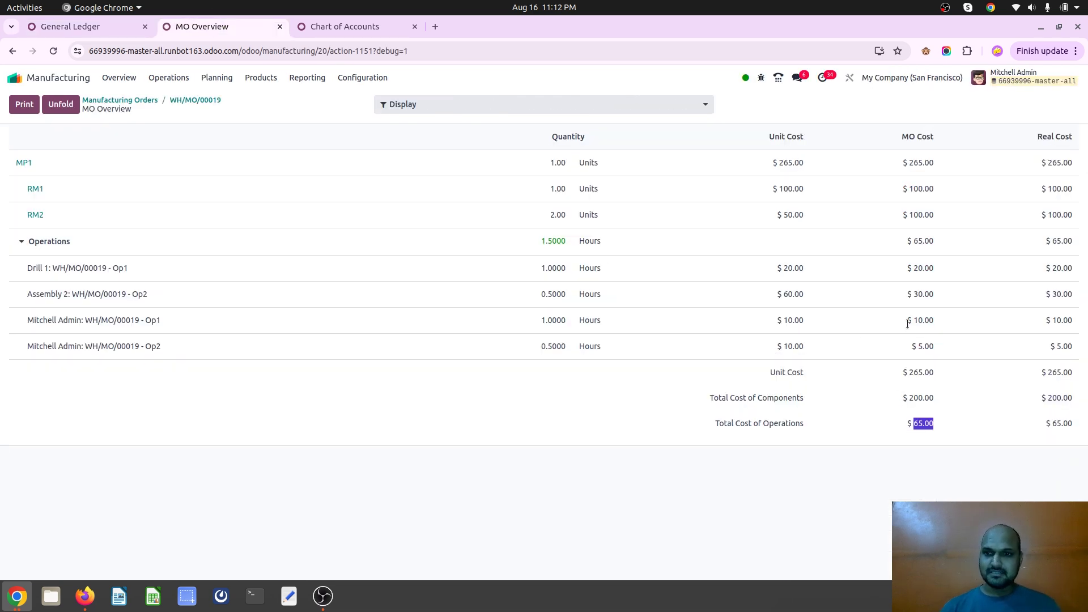
double_click(914, 292)
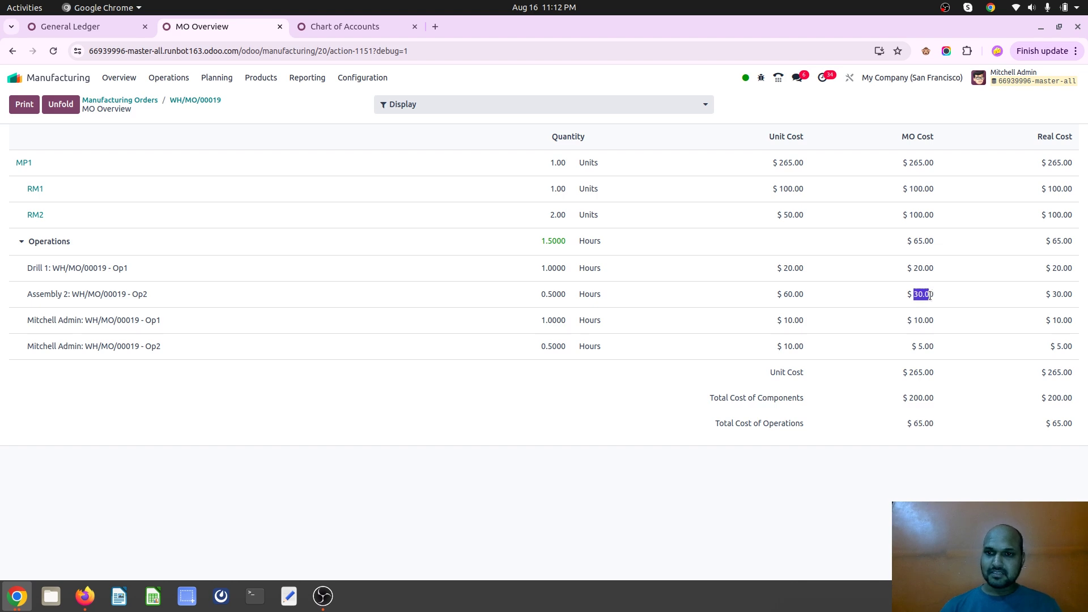
double_click(922, 346)
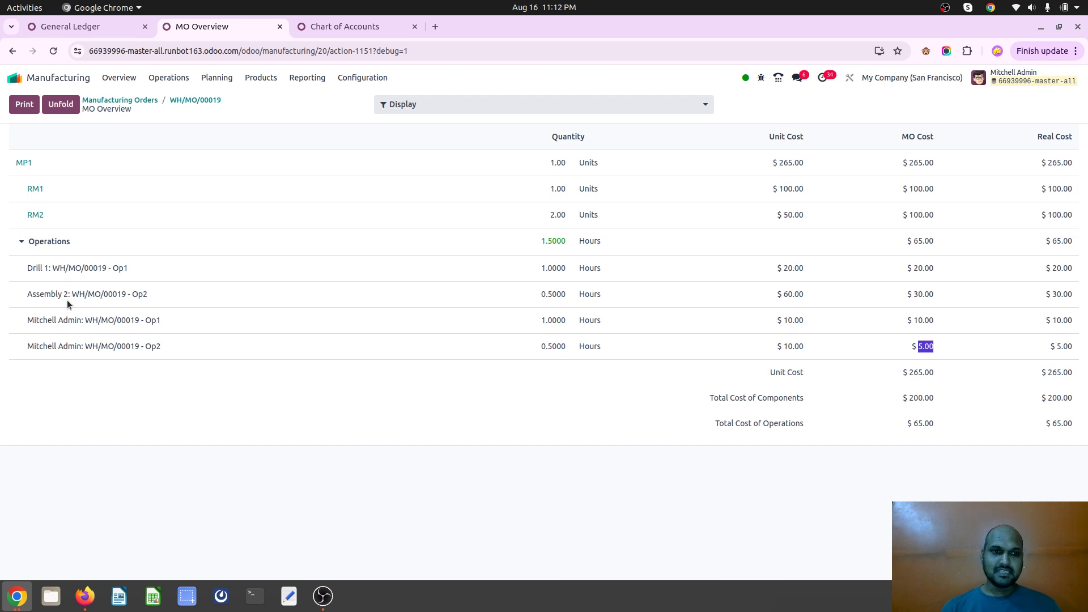
double_click(155, 344)
double_click(139, 296)
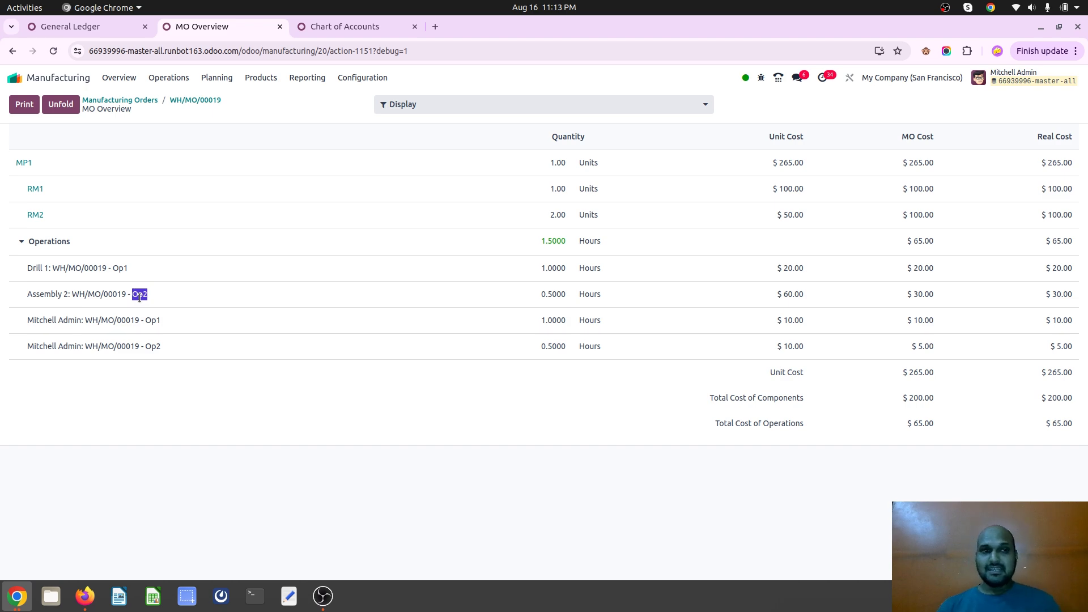
click(79, 26)
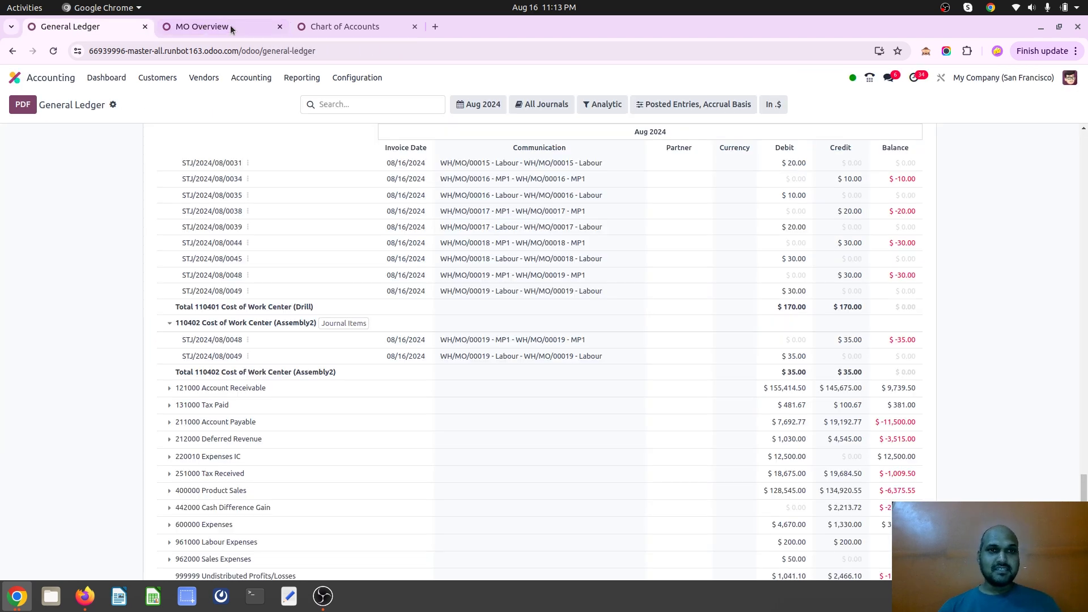
click(230, 27)
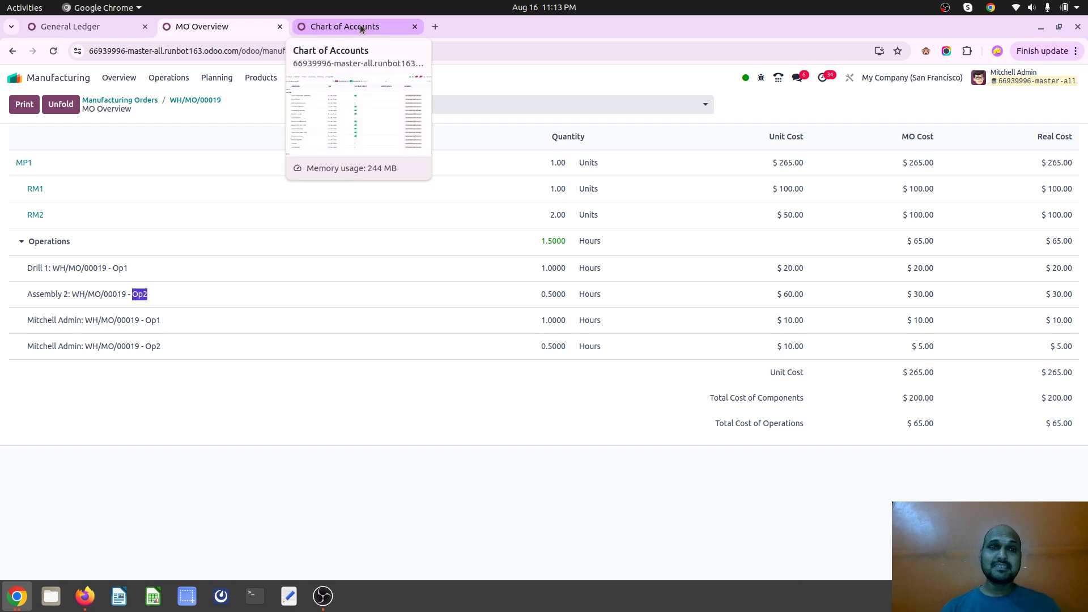
click(360, 27)
click(229, 26)
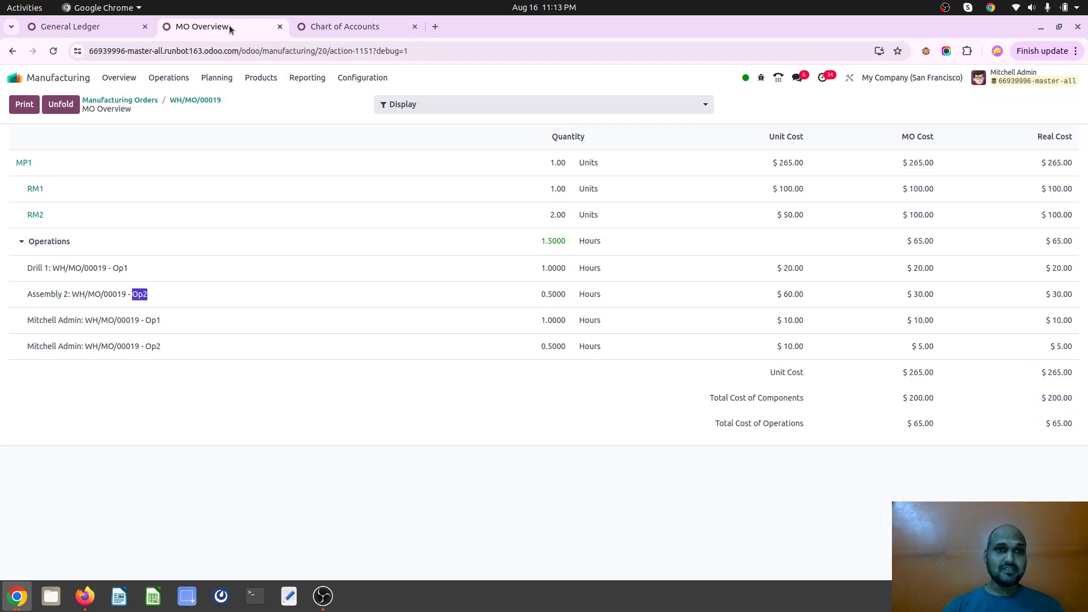